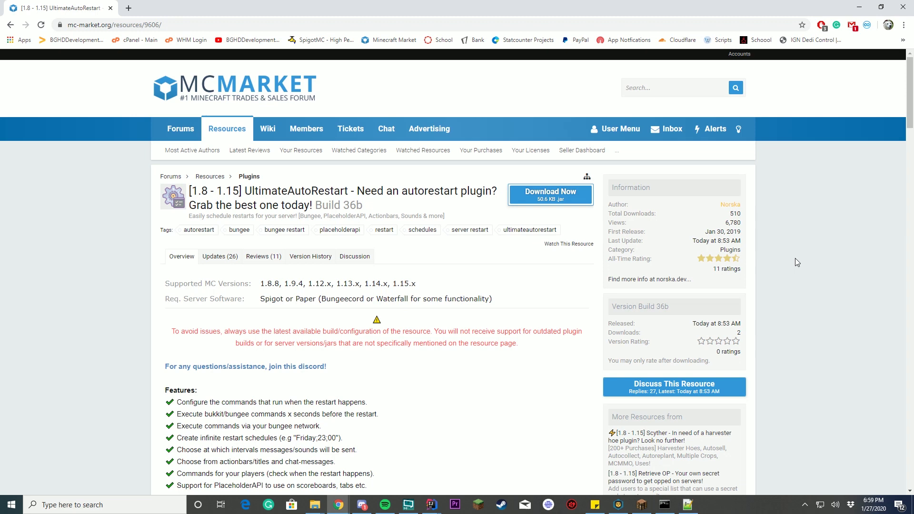
Read the first features: bukkit/bungee commands, bungee network commands and infinite restart schedules.
scroll(790, 261, down, 4)
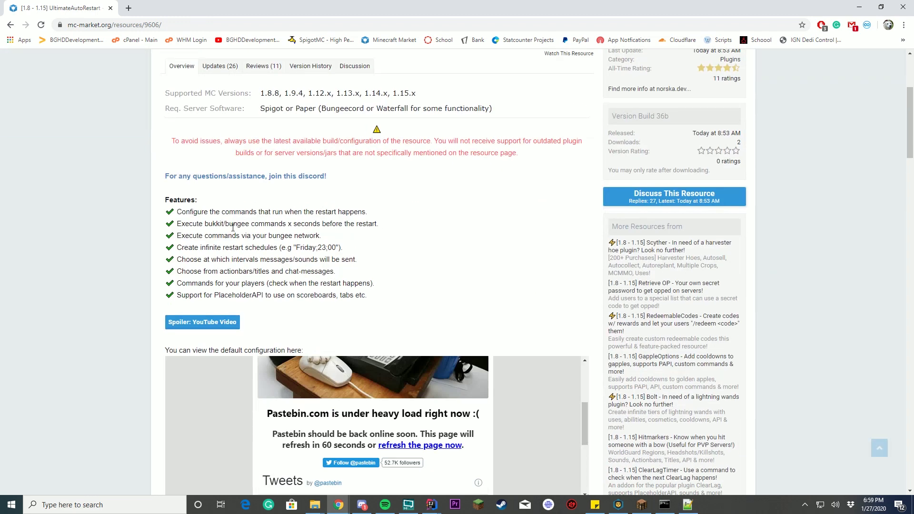
drag(261, 212, 376, 214)
click(437, 221)
drag(208, 223, 312, 224)
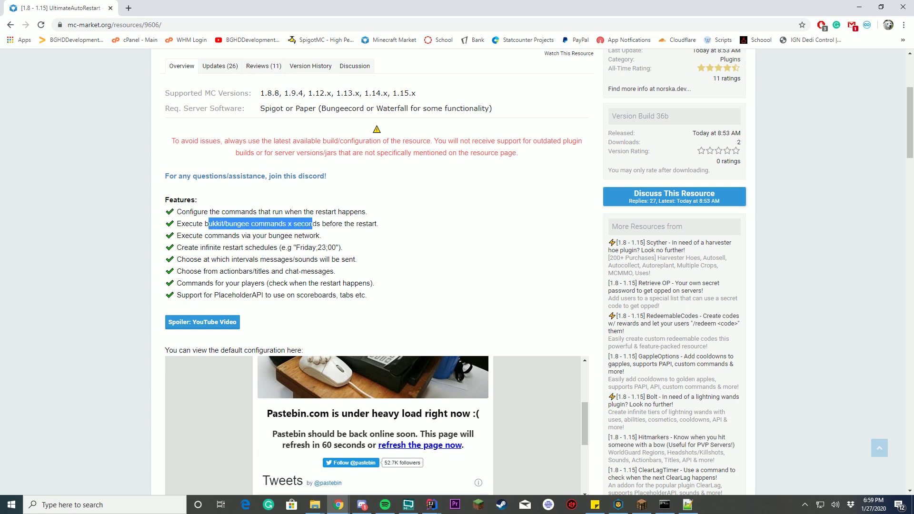
click(498, 225)
drag(224, 235, 323, 236)
click(352, 243)
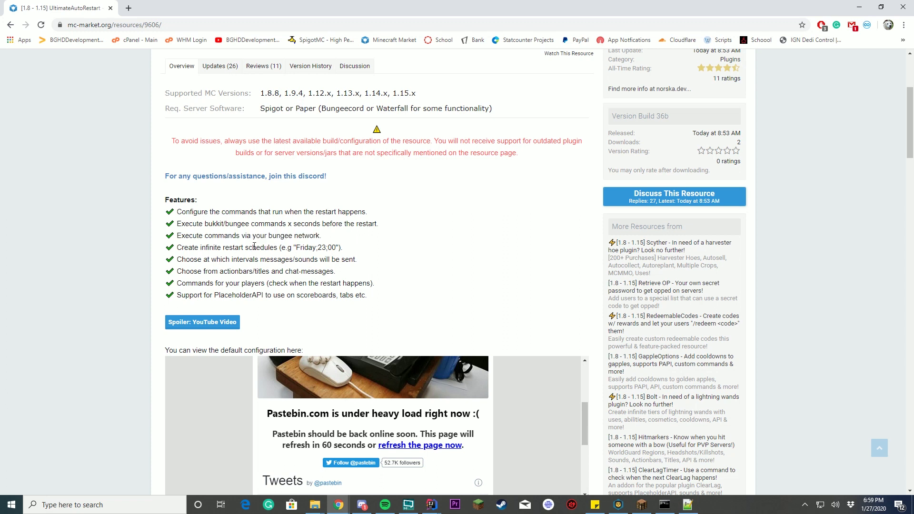
drag(238, 248, 392, 253)
click(403, 249)
Read the remaining features: message and sound intervals, actionbars/titles, player commands, PlaceholderAPI support.
drag(212, 260, 429, 262)
click(348, 268)
drag(220, 272, 365, 270)
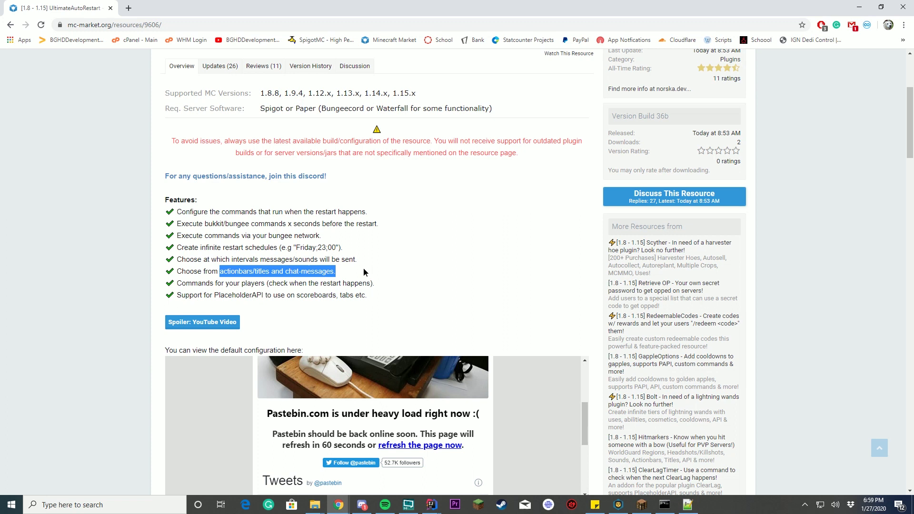
drag(215, 283, 415, 289)
click(417, 289)
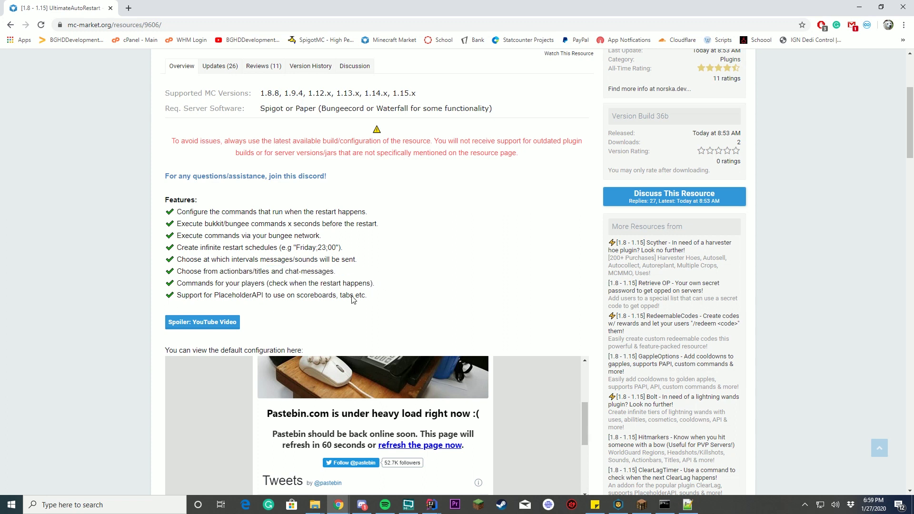
drag(213, 295, 398, 297)
click(398, 298)
Go over the uar.commands permission and the /autorestart now, stop, reload and version commands.
scroll(481, 255, down, 5)
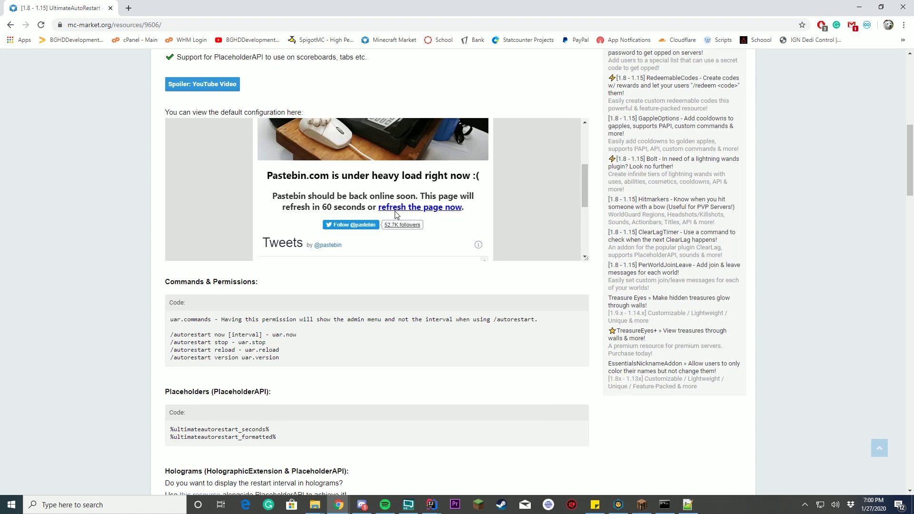
scroll(493, 304, down, 4)
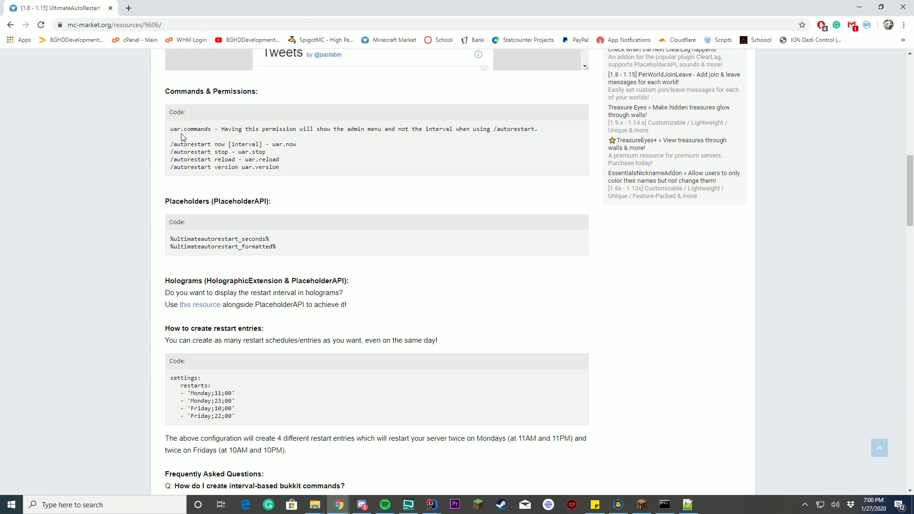
drag(170, 129, 220, 129)
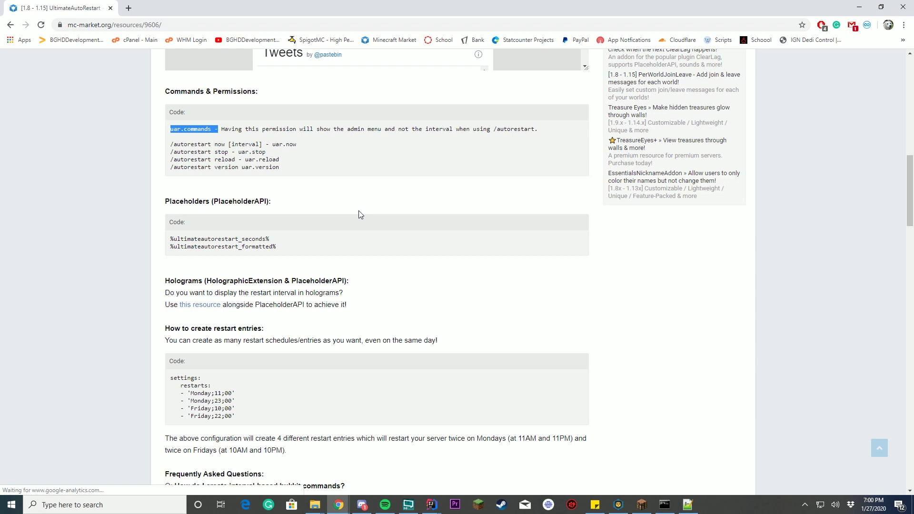
drag(490, 129, 549, 128)
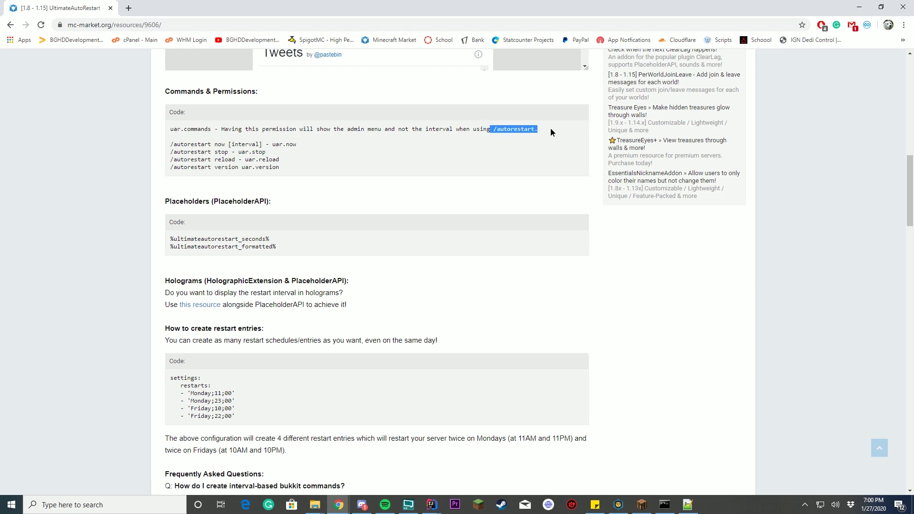
click(534, 150)
drag(187, 144, 253, 143)
drag(180, 152, 222, 149)
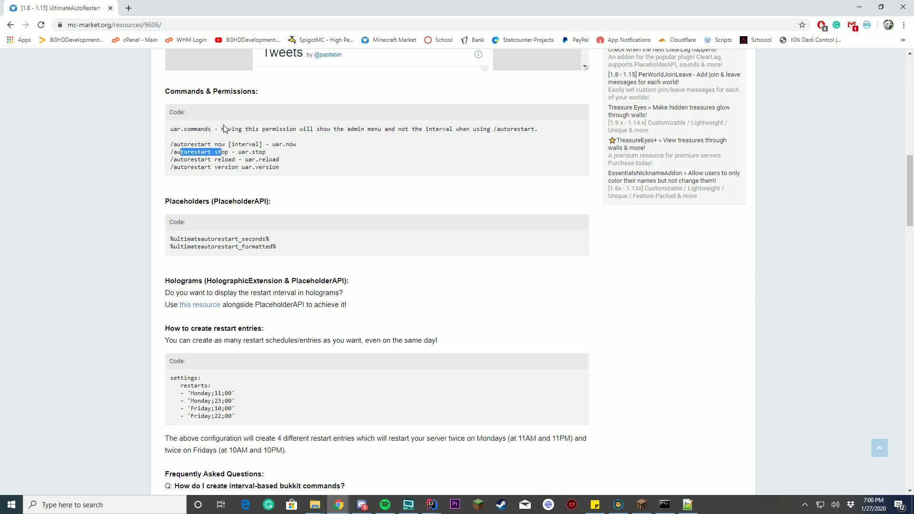
double_click(237, 144)
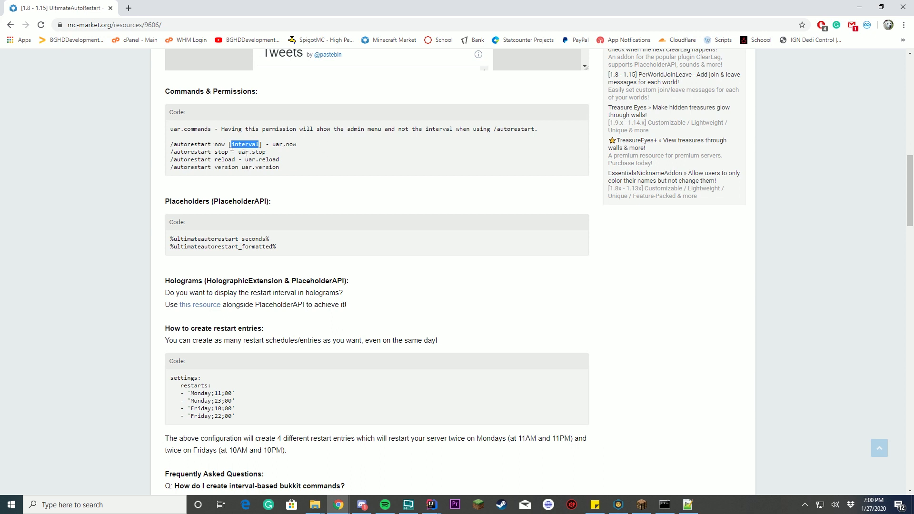
drag(228, 144, 224, 144)
triple_click(224, 160)
double_click(228, 167)
triple_click(229, 167)
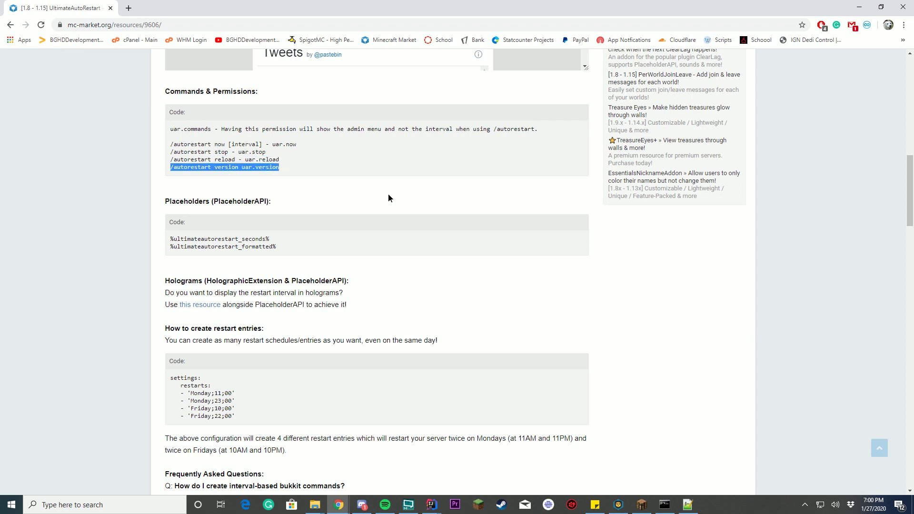
click(387, 195)
Review the two placeholder lines and the FAQ's PlaceholderAPI and holograms questions.
scroll(388, 195, down, 2)
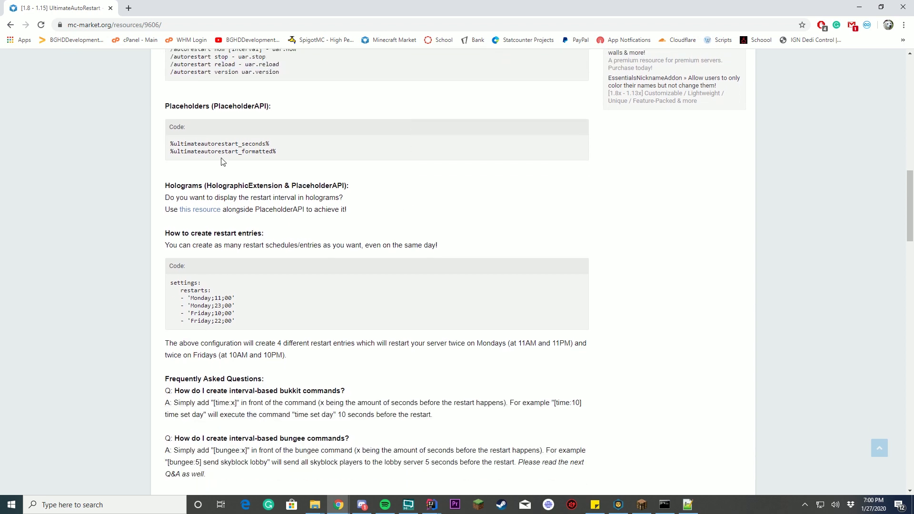
drag(290, 153, 174, 141)
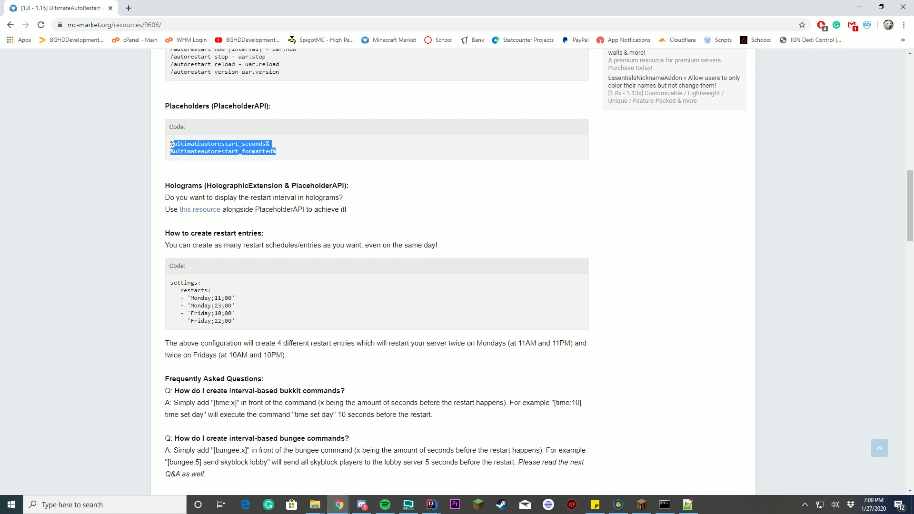
click(403, 159)
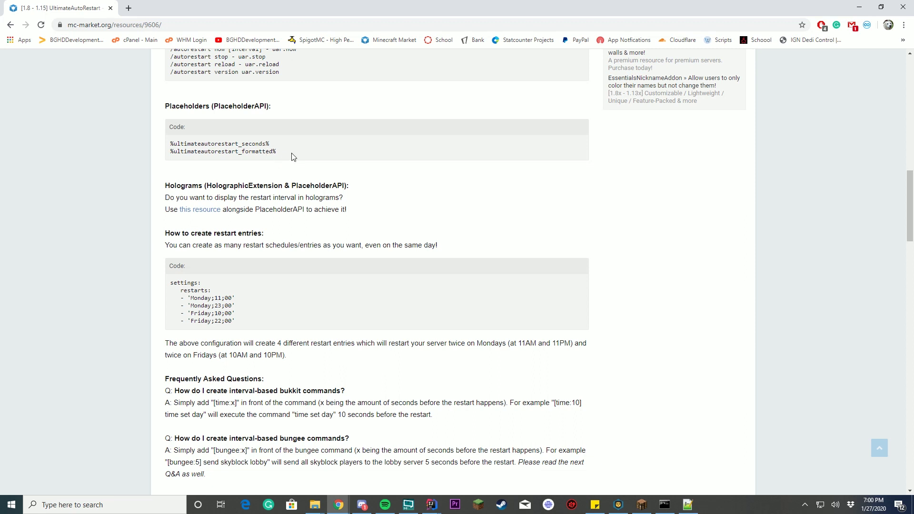
scroll(356, 167, down, 2)
drag(227, 90, 342, 90)
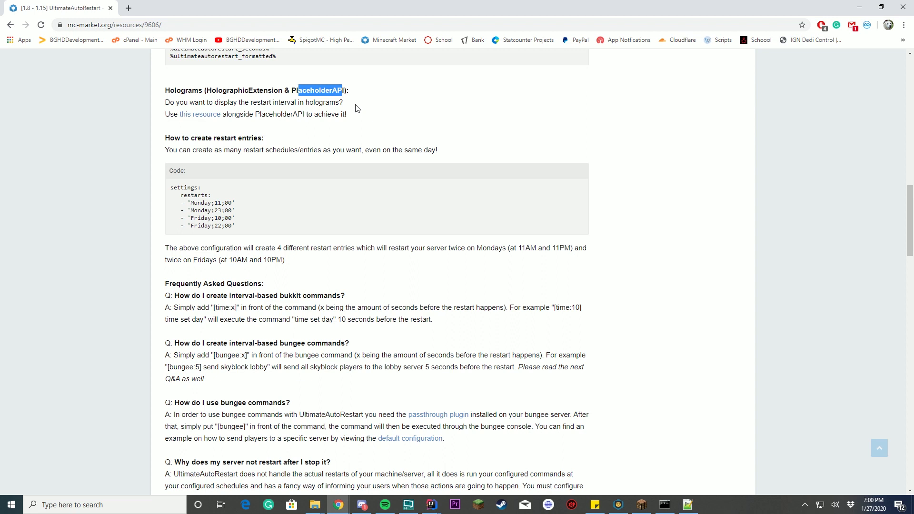
click(356, 108)
triple_click(366, 110)
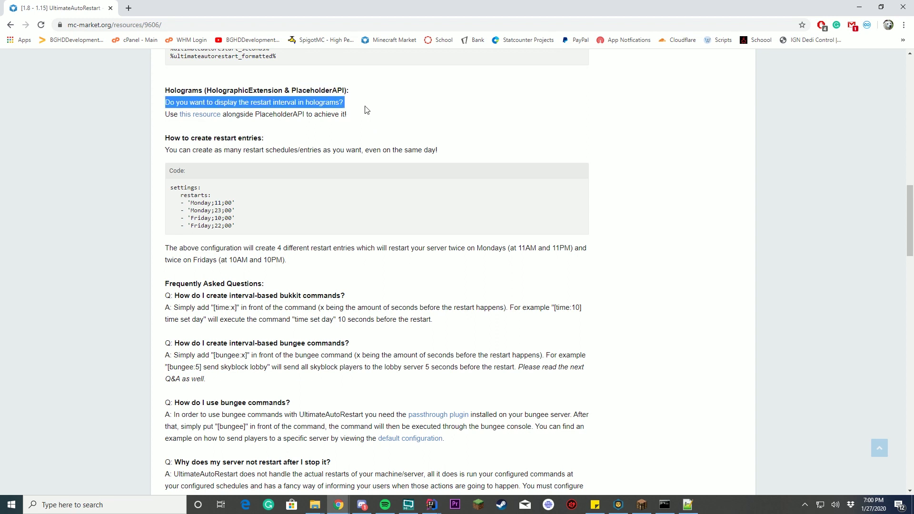
click(367, 110)
Examine the four example restart entries under the restart entries heading.
scroll(409, 199, down, 2)
scroll(409, 198, up, 1)
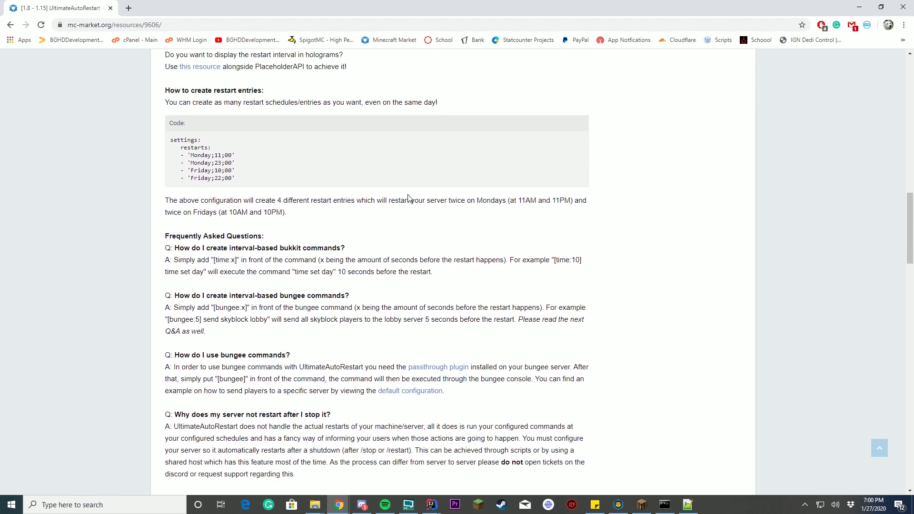
drag(198, 91, 248, 91)
click(258, 90)
drag(173, 155, 245, 182)
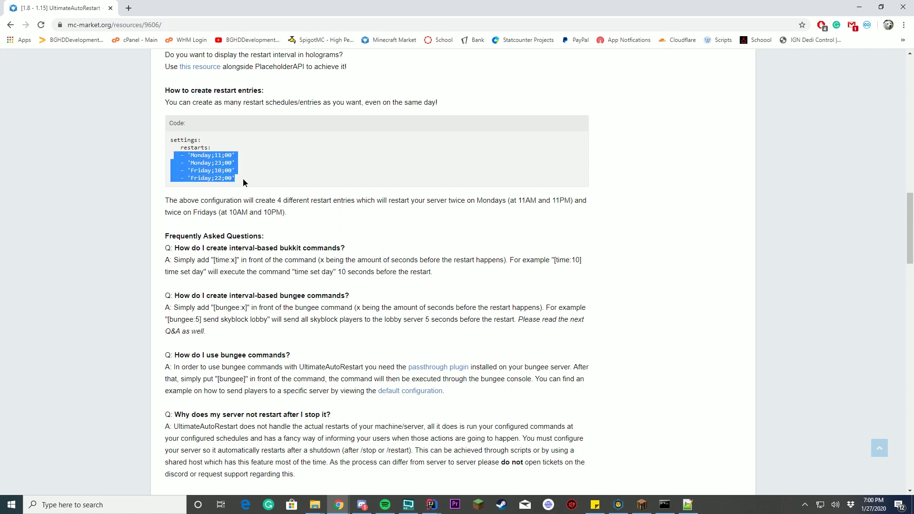
click(246, 184)
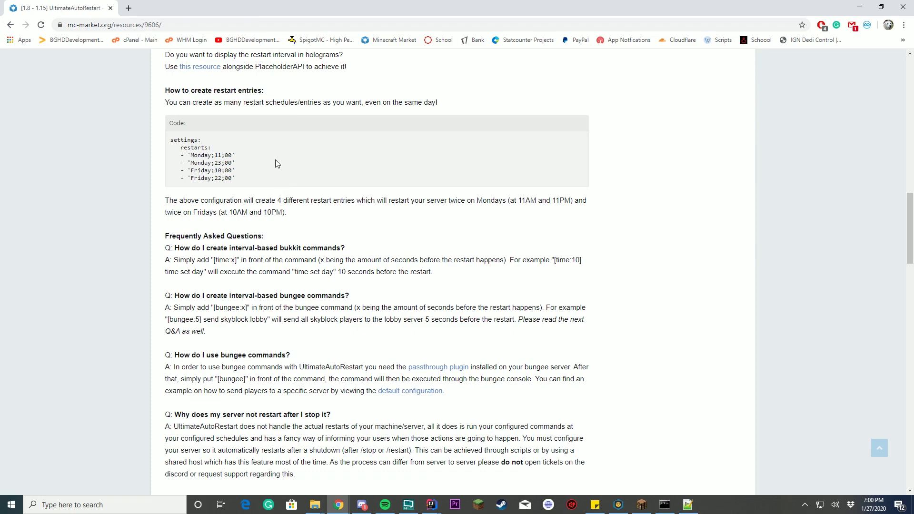
Switch to the plugin's config.yml in Notepad++.
scroll(274, 157, down, 1)
scroll(352, 337, down, 9)
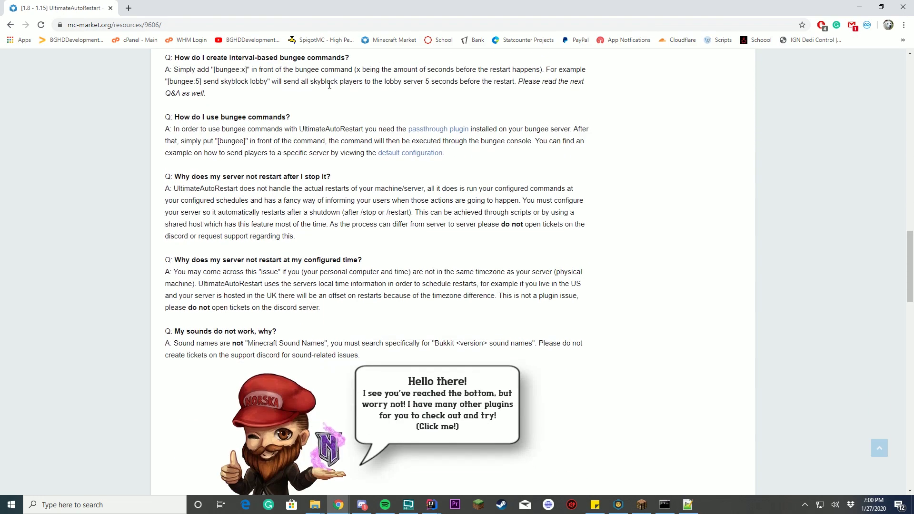
scroll(354, 327, up, 6)
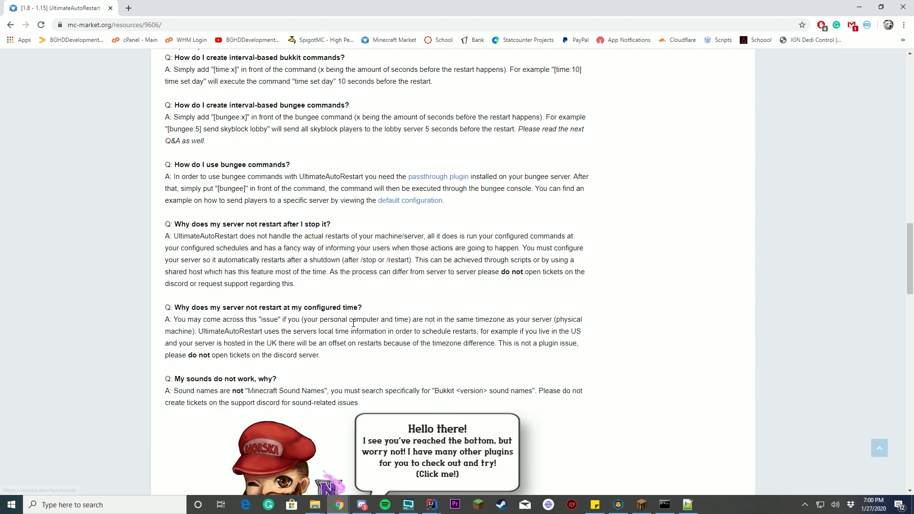
scroll(353, 323, up, 10)
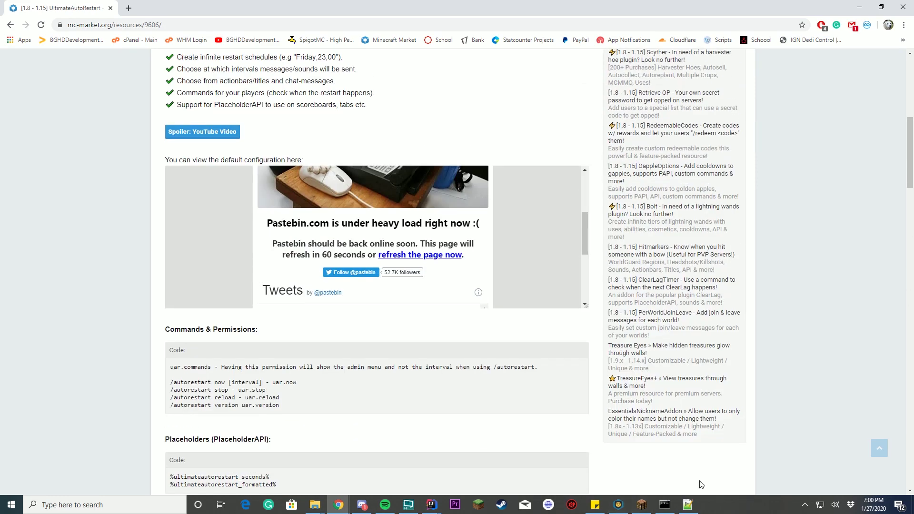
click(691, 505)
Maximize the editor and study the restart format note, Friday example and valid day names.
click(840, 59)
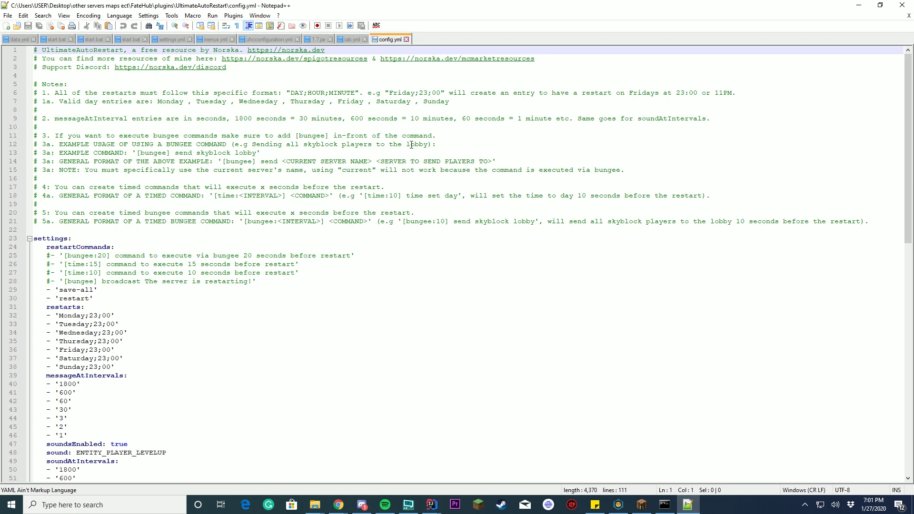
drag(55, 93, 261, 93)
click(285, 93)
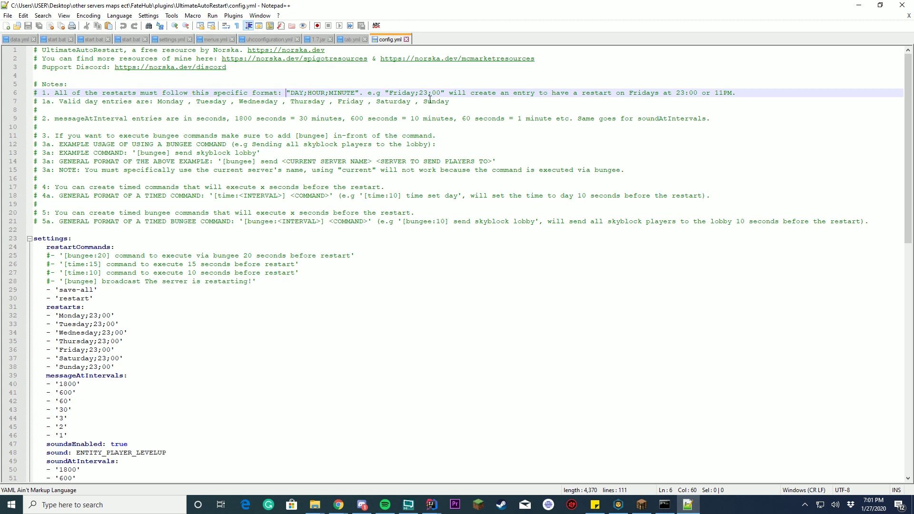
drag(555, 94, 724, 92)
click(651, 93)
click(194, 113)
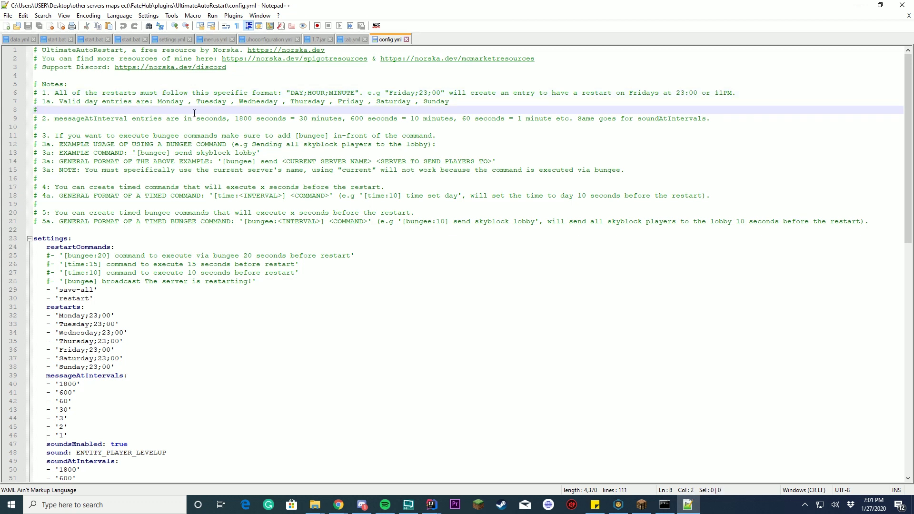
click(167, 102)
drag(239, 102, 248, 102)
click(291, 102)
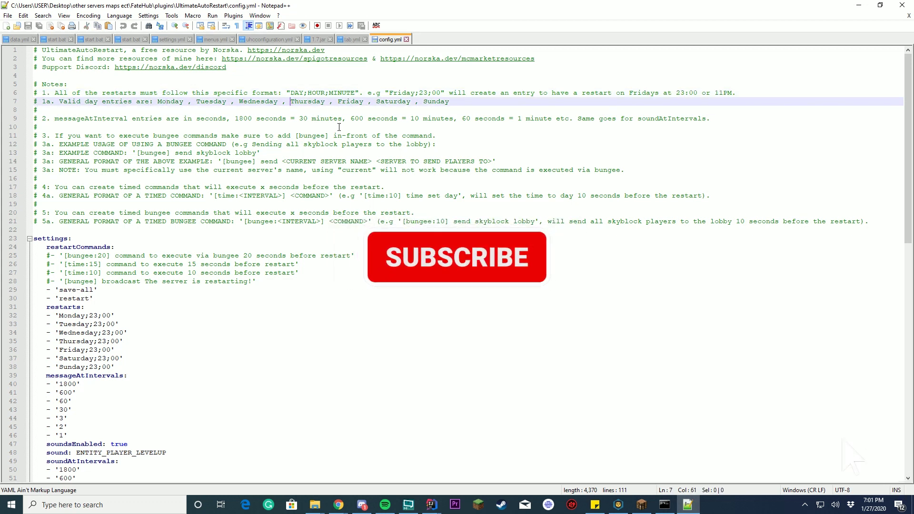
Read the interval-seconds note with its 1800 example and the bungee command format.
drag(98, 119, 335, 119)
double_click(243, 119)
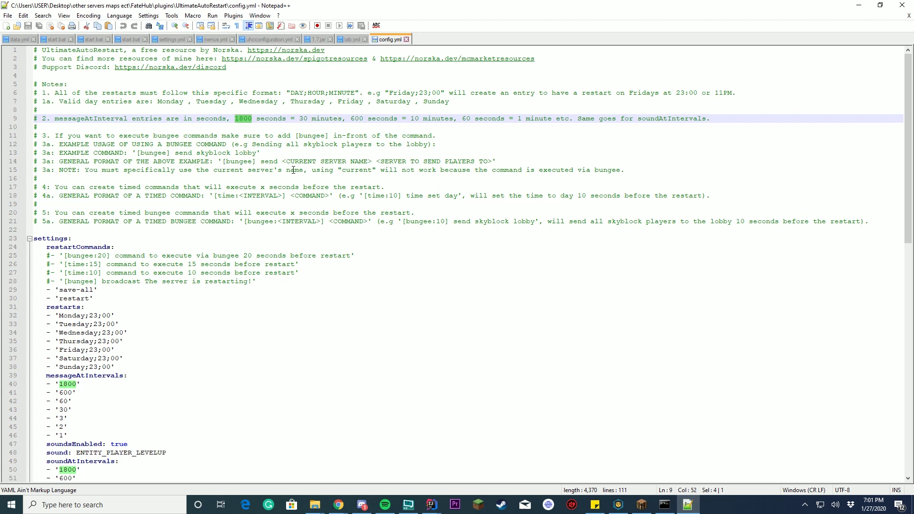
click(341, 162)
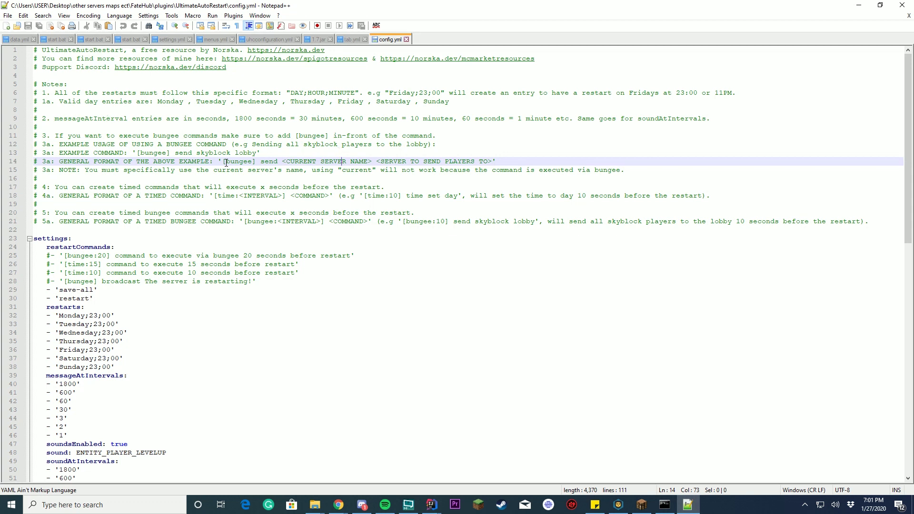
click(310, 153)
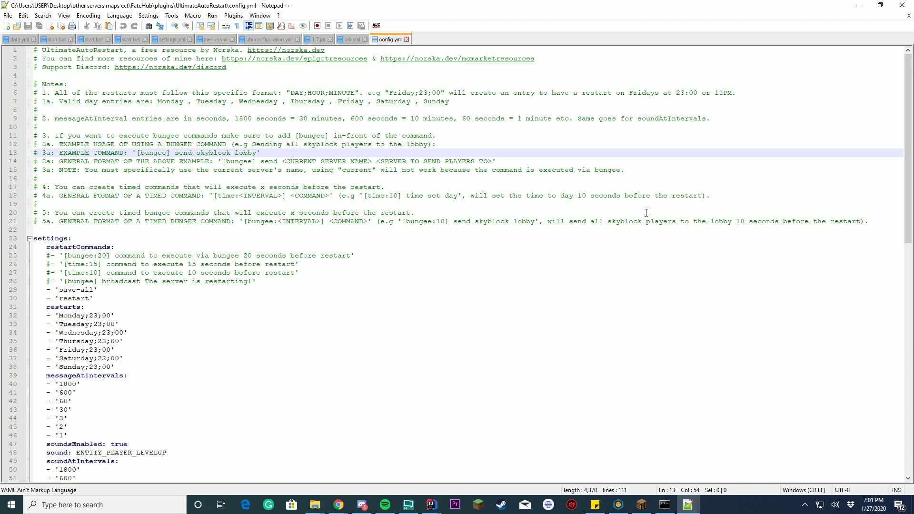
Study the '[time:<INTERVAL>] <COMMAND>' timed command format and the restartCommands examples.
scroll(547, 197, down, 2)
click(232, 145)
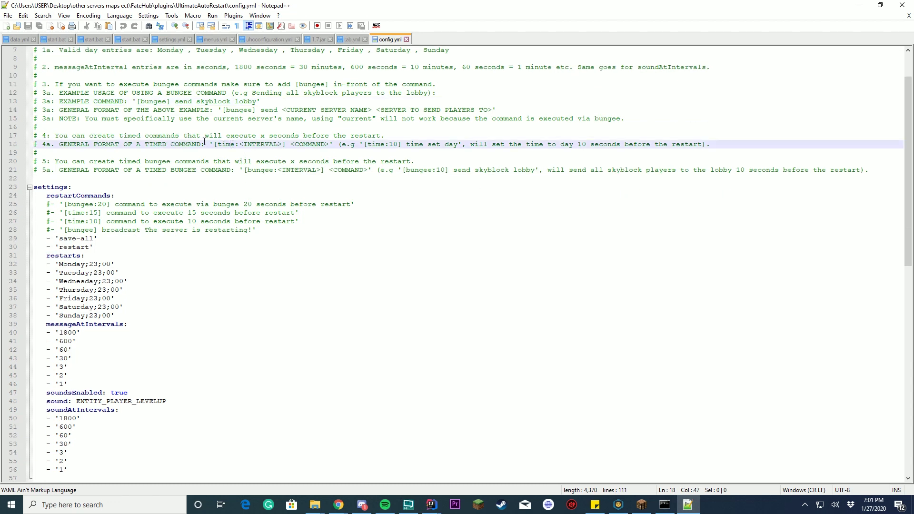
click(252, 144)
click(230, 144)
drag(243, 144, 321, 144)
click(255, 195)
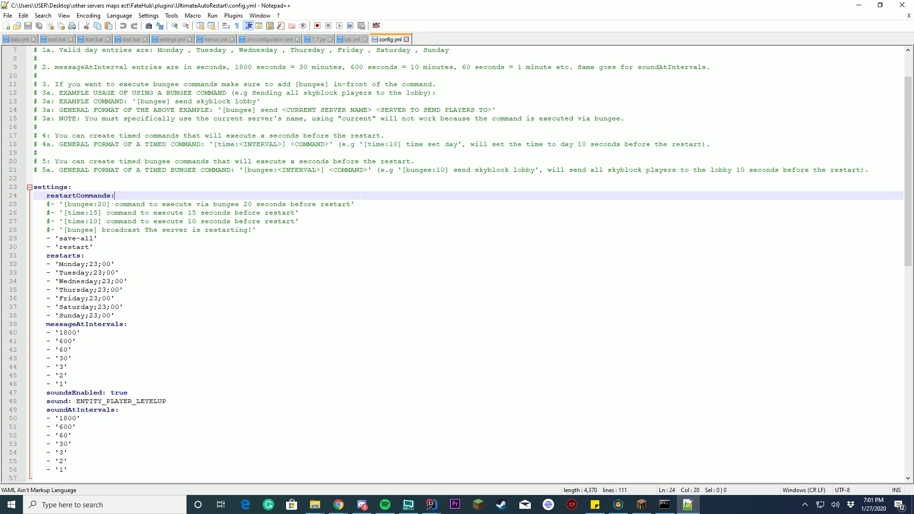
click(569, 169)
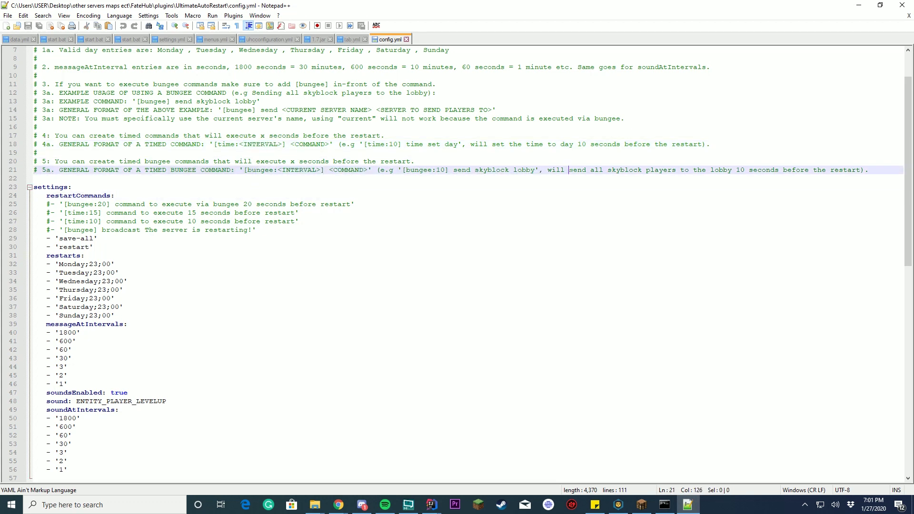
Look over the save-all restart command, commented broadcast line and weekly restart time entries.
scroll(469, 172, down, 5)
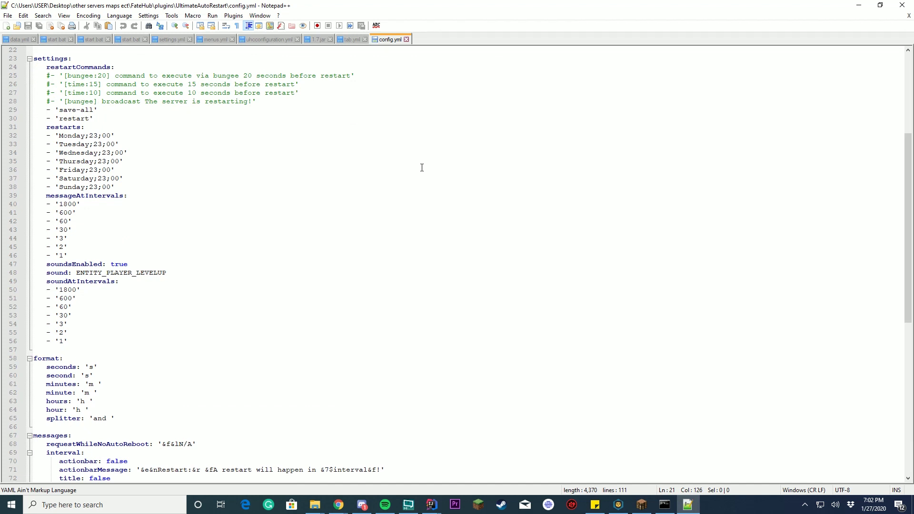
drag(117, 187, 12, 136)
click(128, 136)
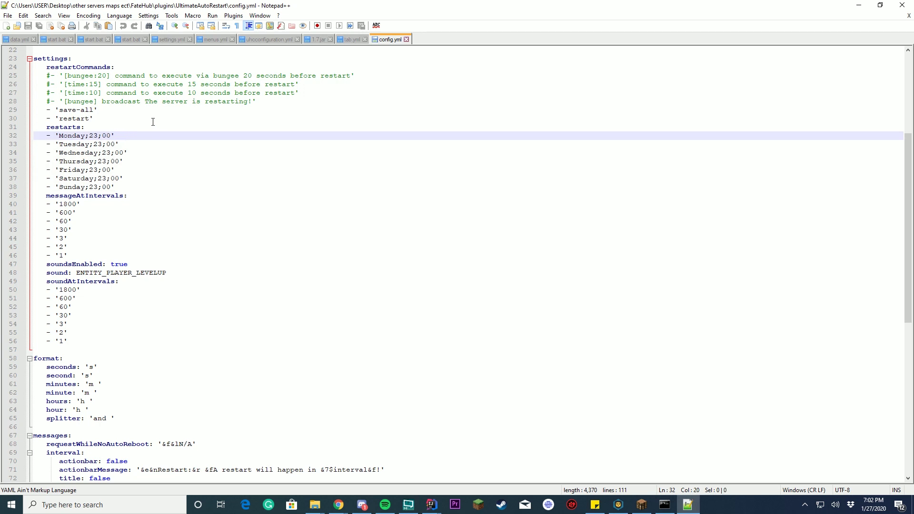
click(101, 109)
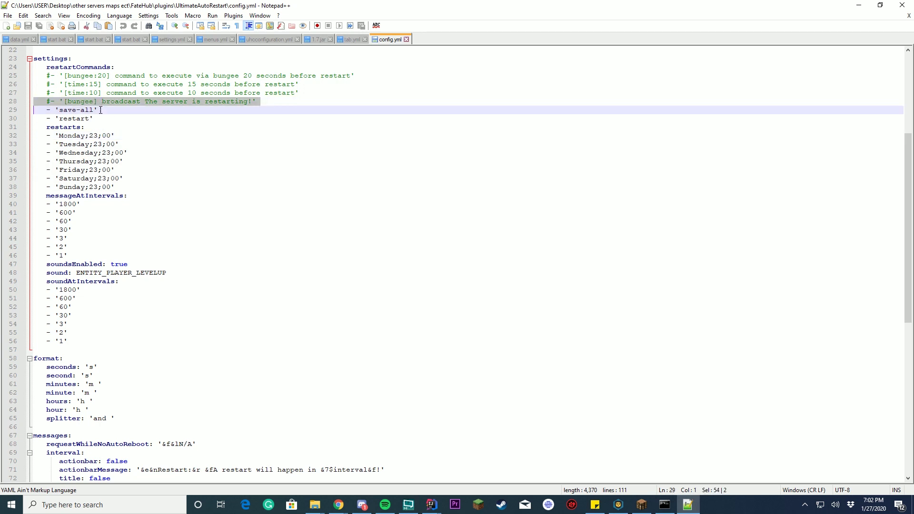
triple_click(101, 110)
triple_click(87, 128)
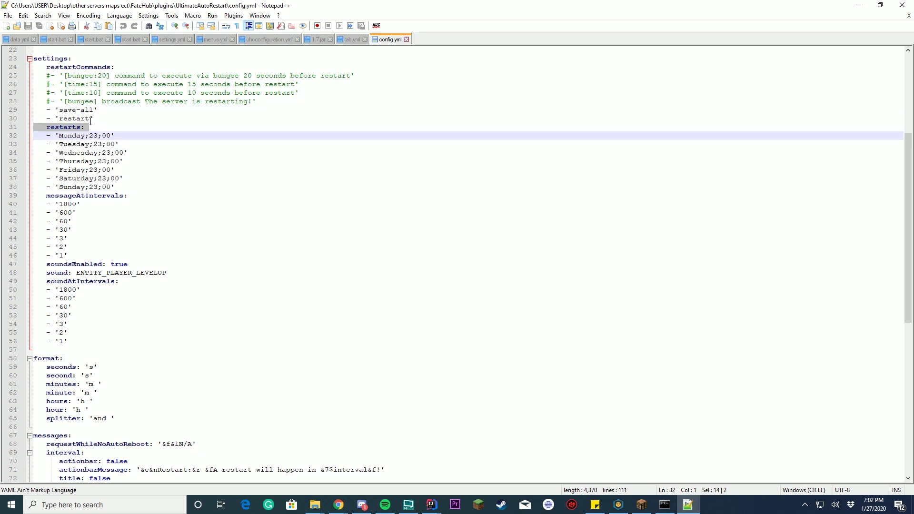
click(114, 153)
Go through the message intervals 1800, 600, 60 and 30 seconds and the short final ones.
scroll(192, 159, down, 3)
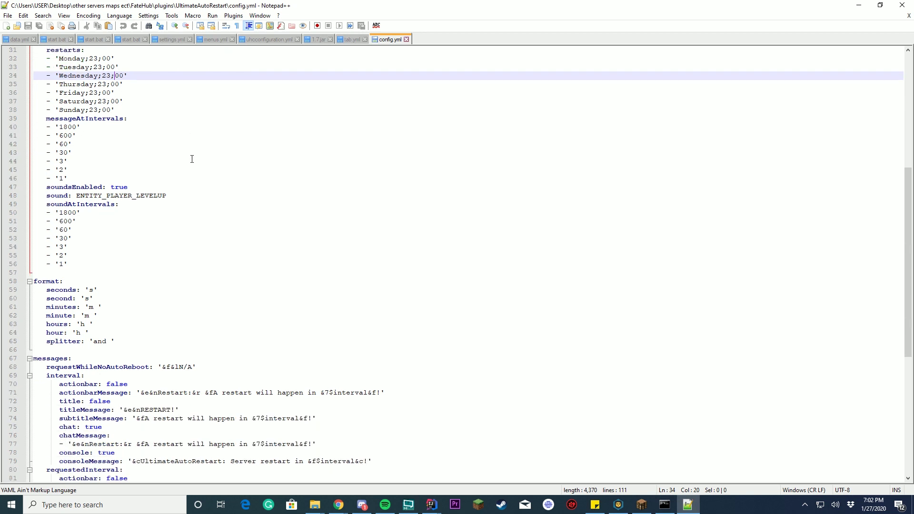
triple_click(90, 127)
triple_click(89, 136)
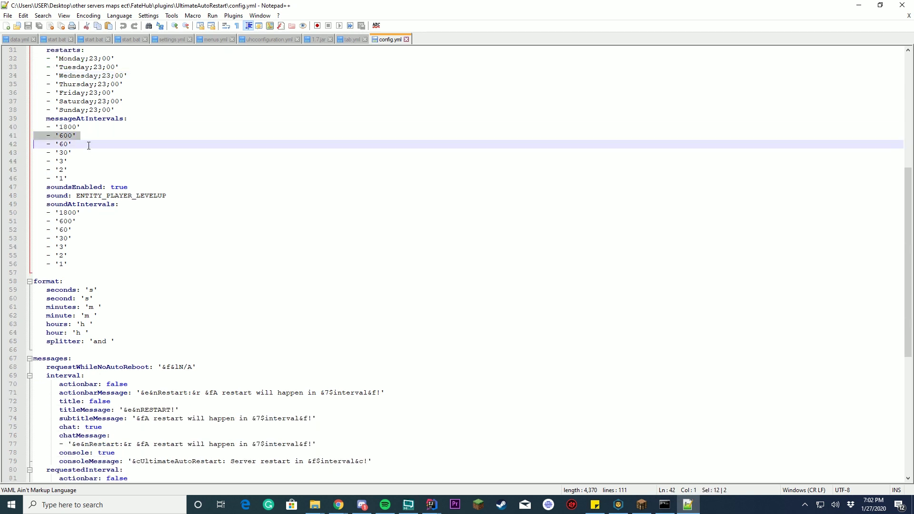
triple_click(88, 145)
click(80, 142)
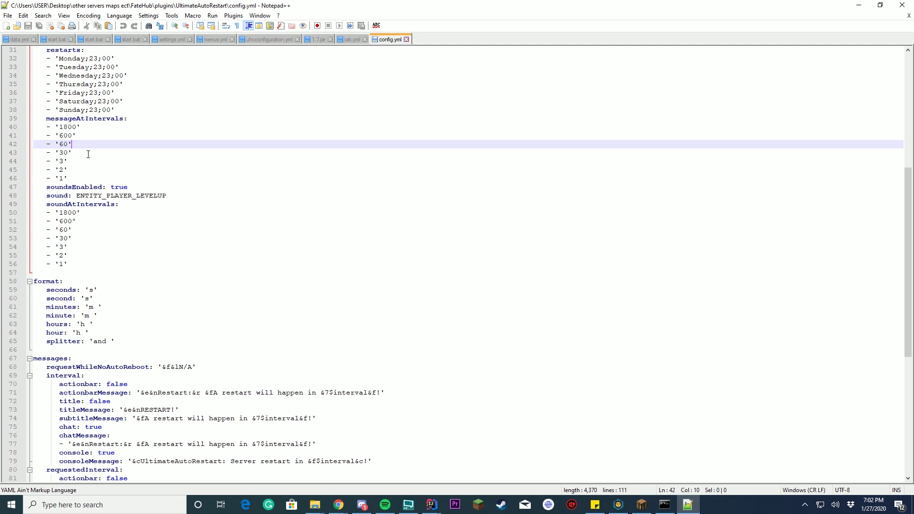
click(88, 155)
click(85, 145)
click(84, 153)
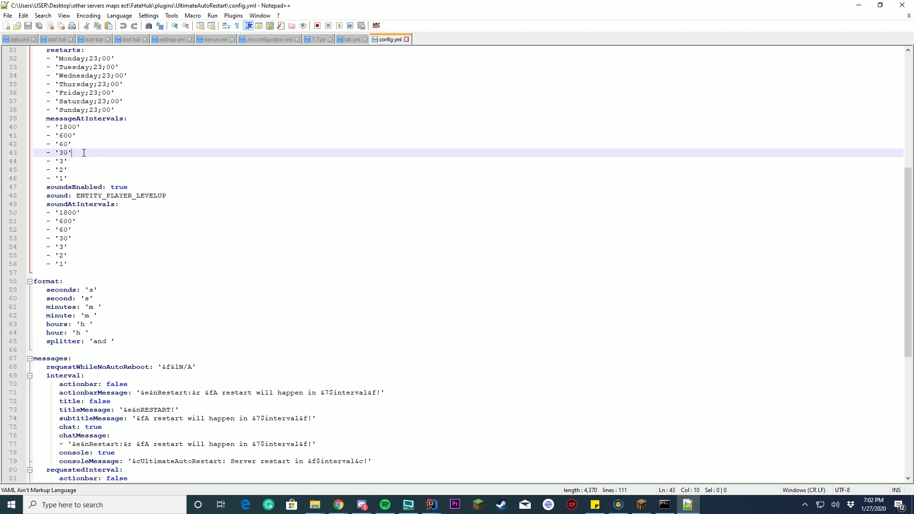
key(Down)
key(Down)
key(Down)
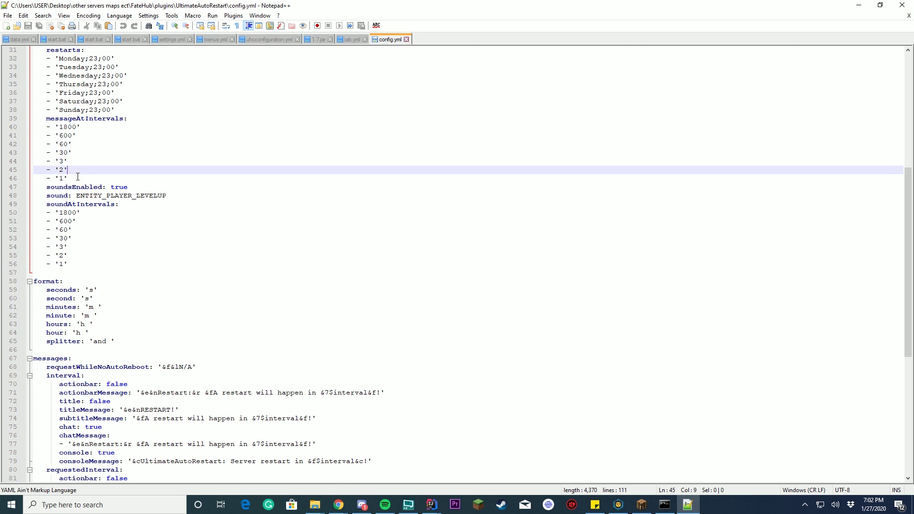
Review soundsEnabled, the ENTITY_PLAYER_LEVELUP sound and the sound interval entries.
scroll(144, 131, down, 2)
click(141, 134)
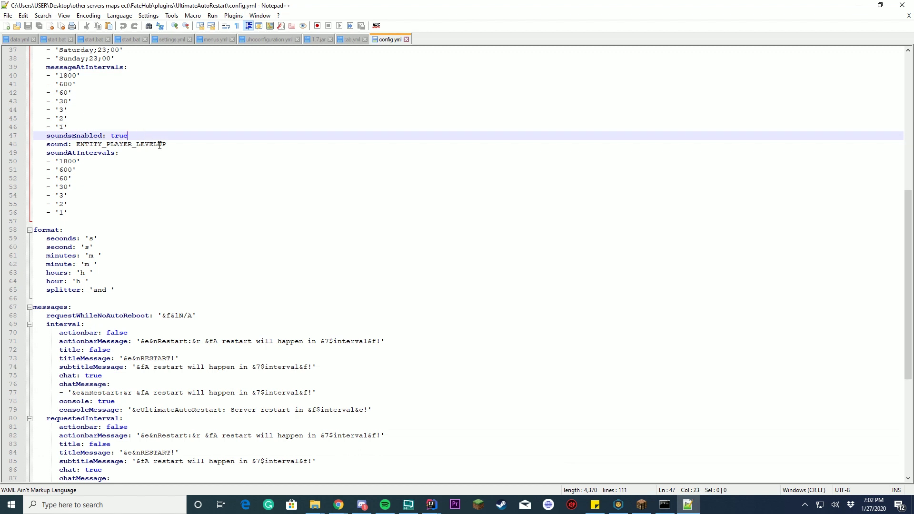
drag(166, 144, 78, 146)
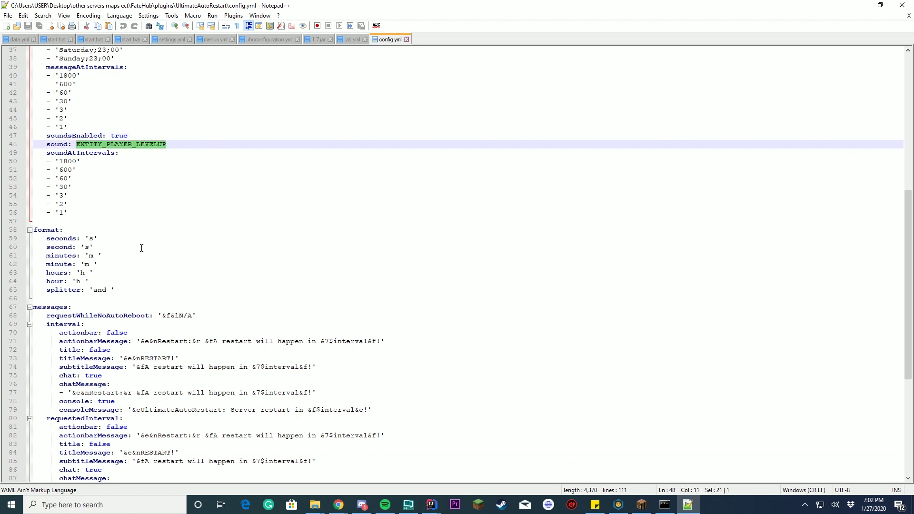
click(134, 196)
drag(133, 220, 48, 163)
click(143, 180)
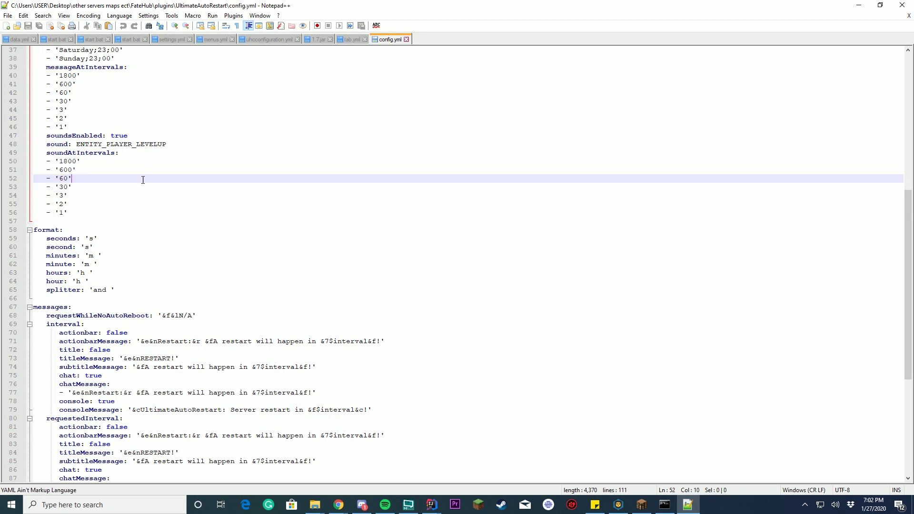
drag(72, 124, 35, 75)
click(146, 117)
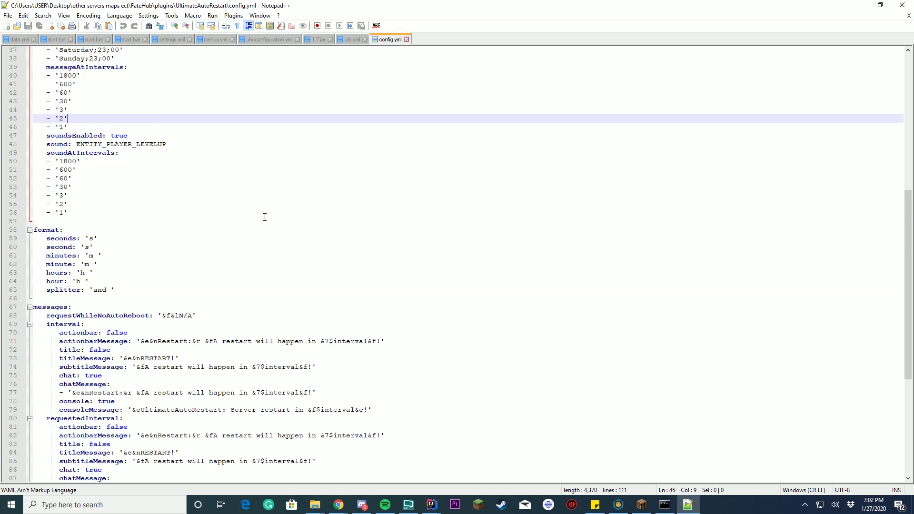
Check the time format labels for seconds, minutes, hours and the 'and' splitter.
scroll(265, 217, down, 4)
scroll(265, 218, down, 1)
click(110, 110)
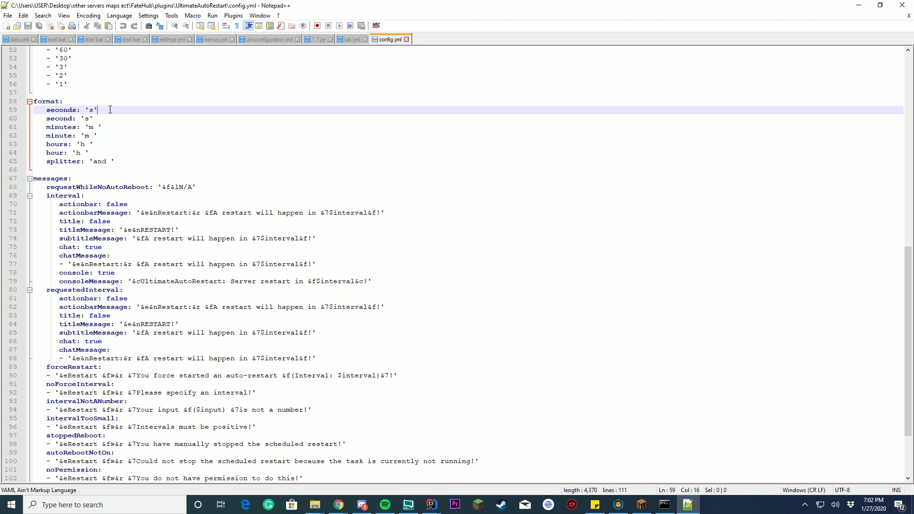
click(115, 121)
click(111, 113)
click(111, 118)
click(113, 125)
click(113, 135)
click(115, 144)
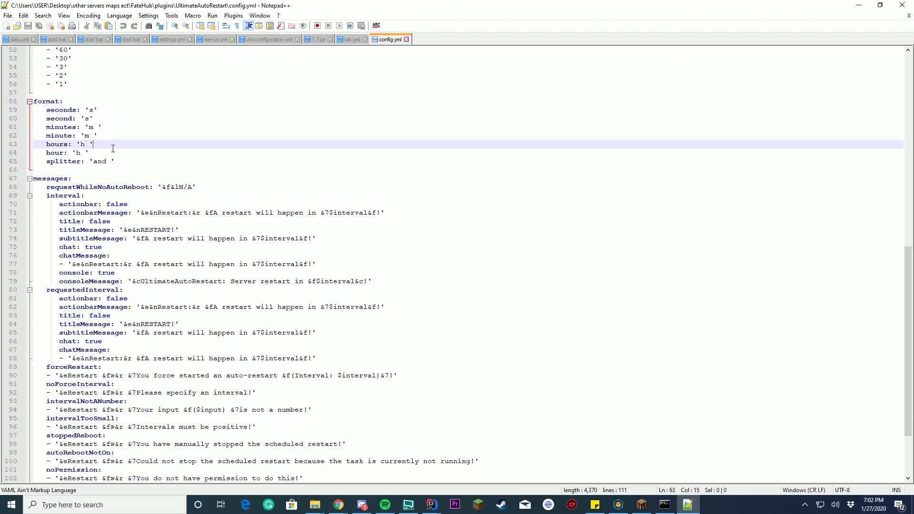
click(113, 162)
Scroll through the messages section and bring the Badlion Minecraft Client forward.
scroll(235, 222, down, 3)
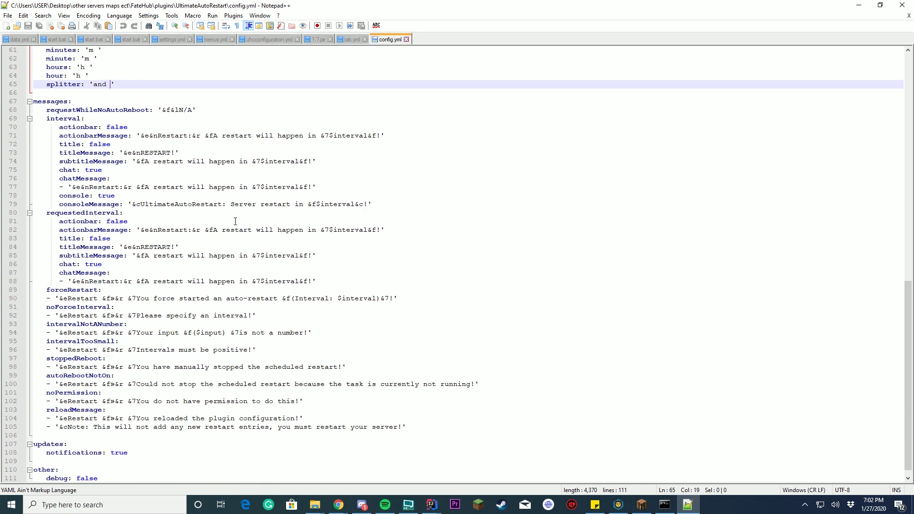
scroll(518, 219, down, 1)
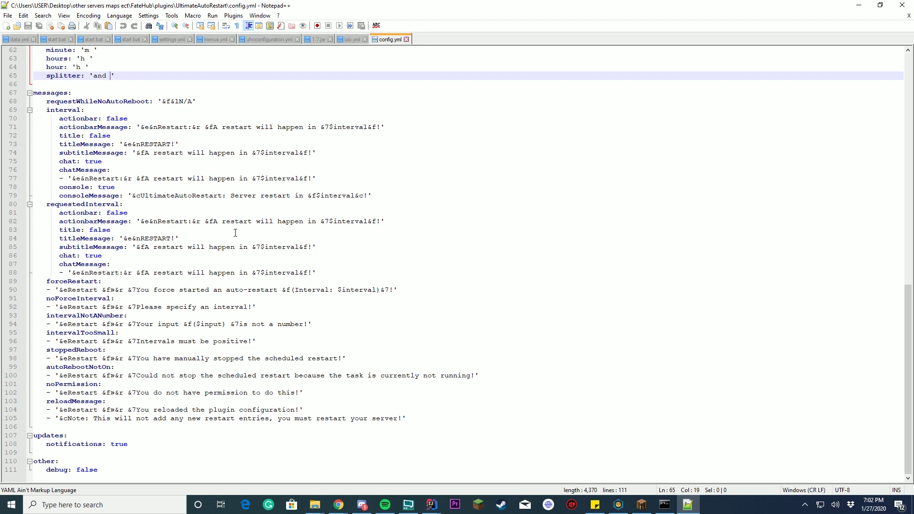
click(641, 504)
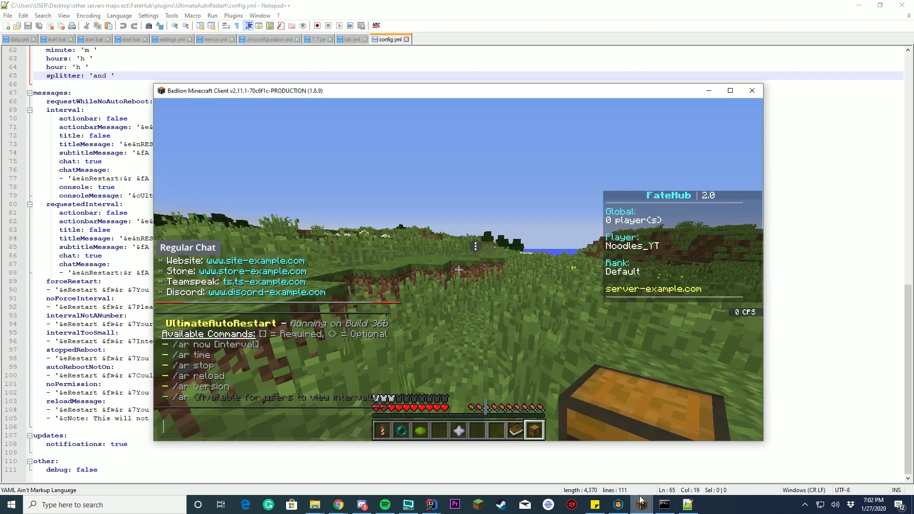
Maximize the game window and rerun the previous /autorestart help command from chat.
click(730, 90)
key(Escape)
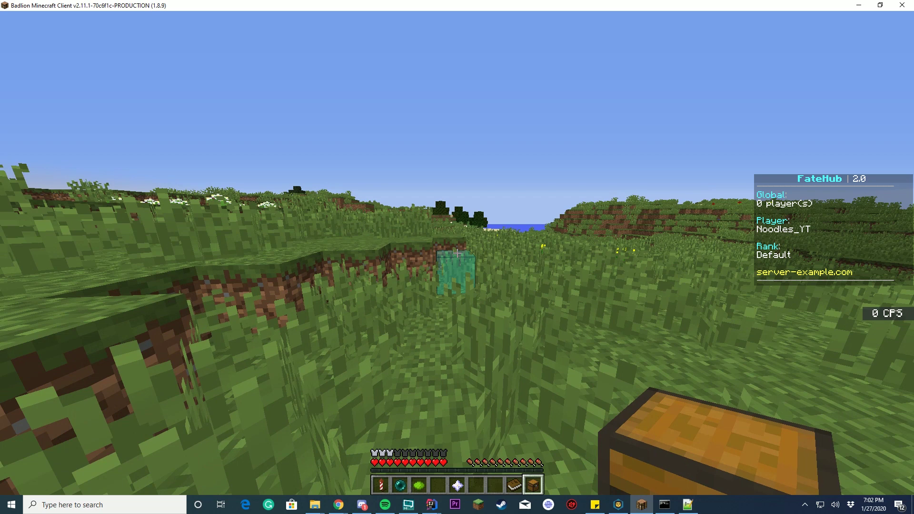
key(t)
key(Up)
key(Return)
Run /ar version to see Build 36b with no updates, walk forward, and reopen chat.
key(t)
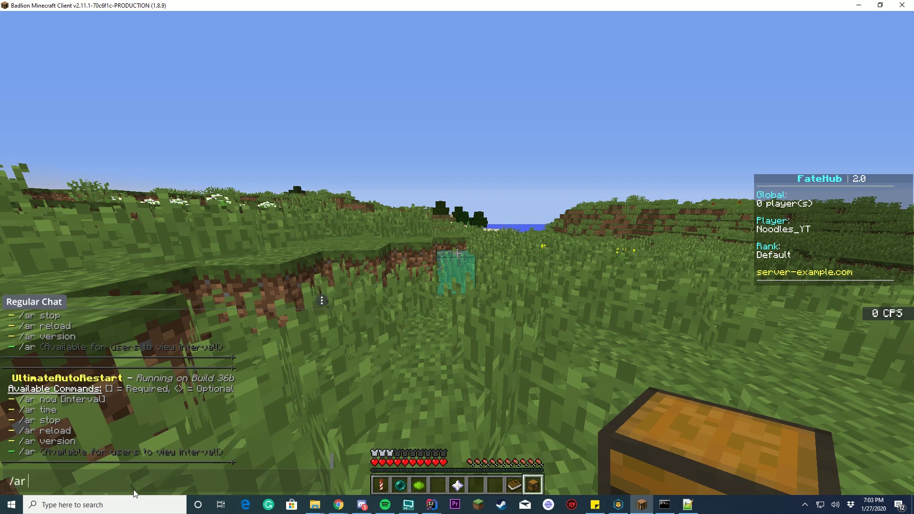
text(sion)
key(Return)
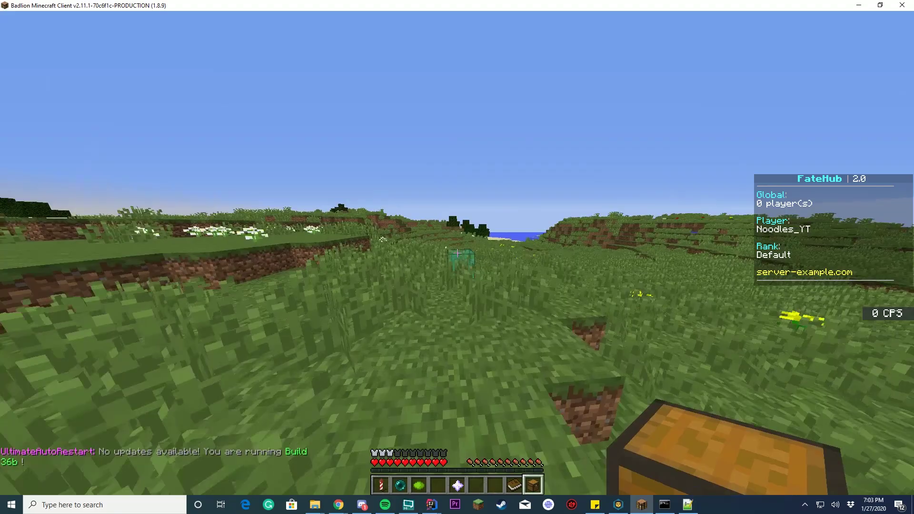
key(w)
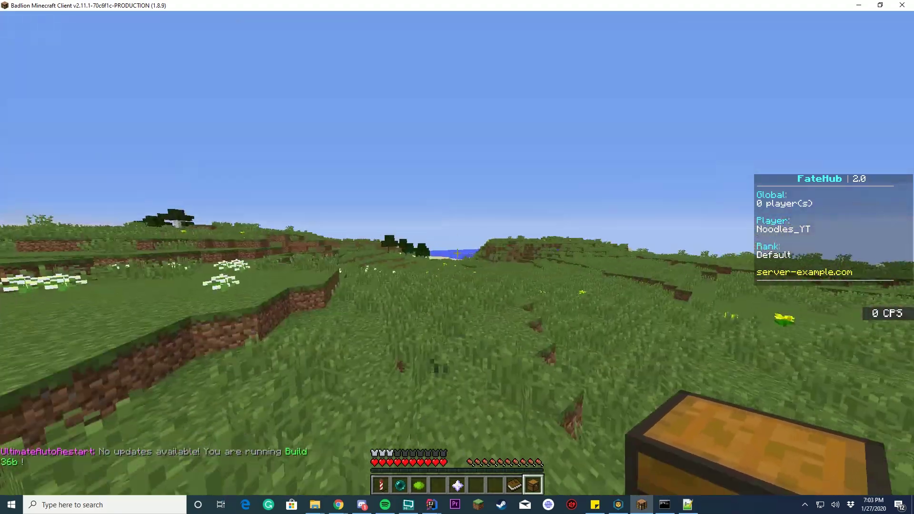
key(t)
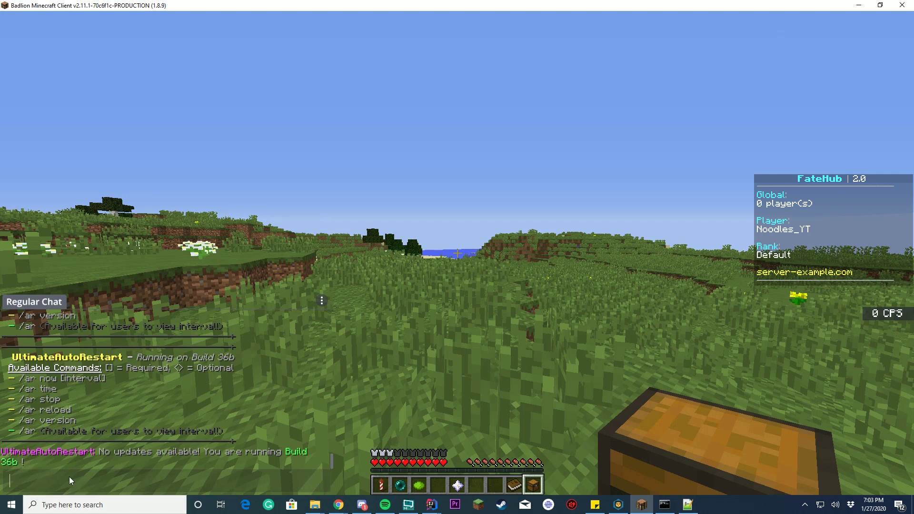
Force a restart countdown with /ar now 60 and walk forward.
text(/ar now 60)
key(Return)
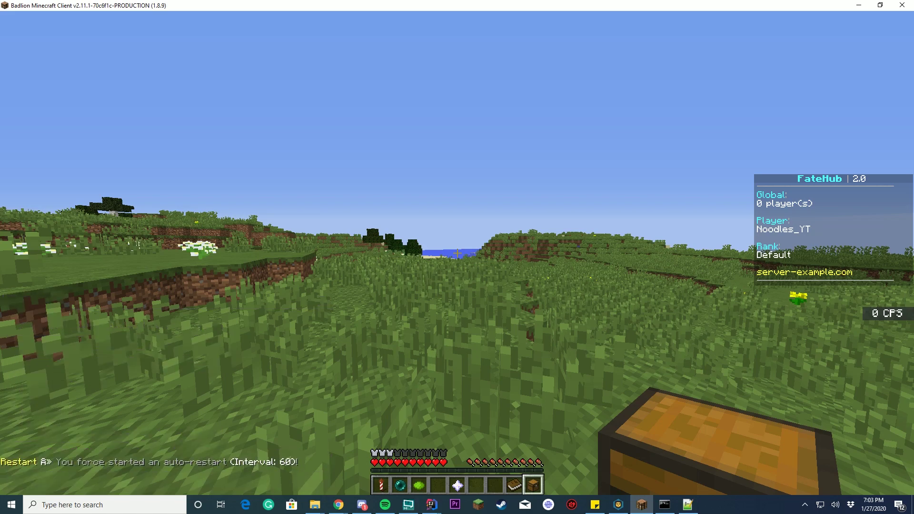
key(w)
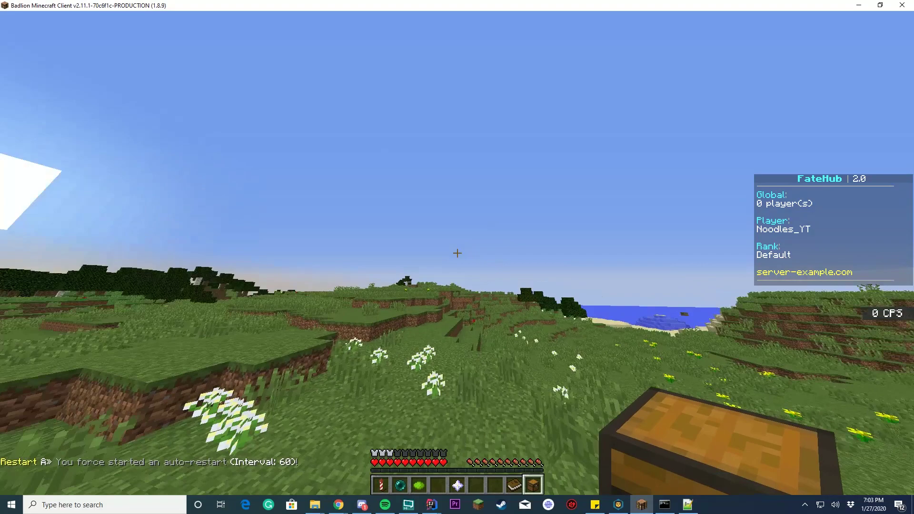
key(t)
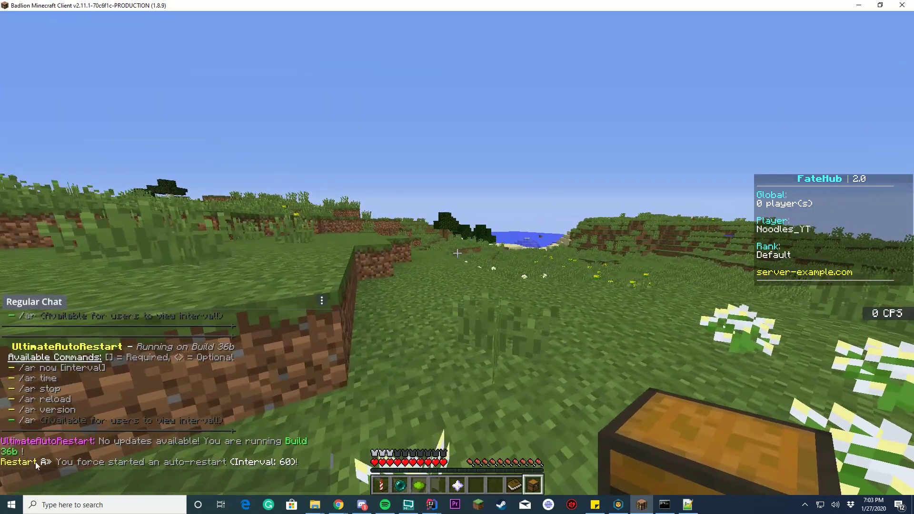
key(Escape)
key(t)
Compare against config.yml in Notepad++, then check the player list and run across the grass.
click(689, 505)
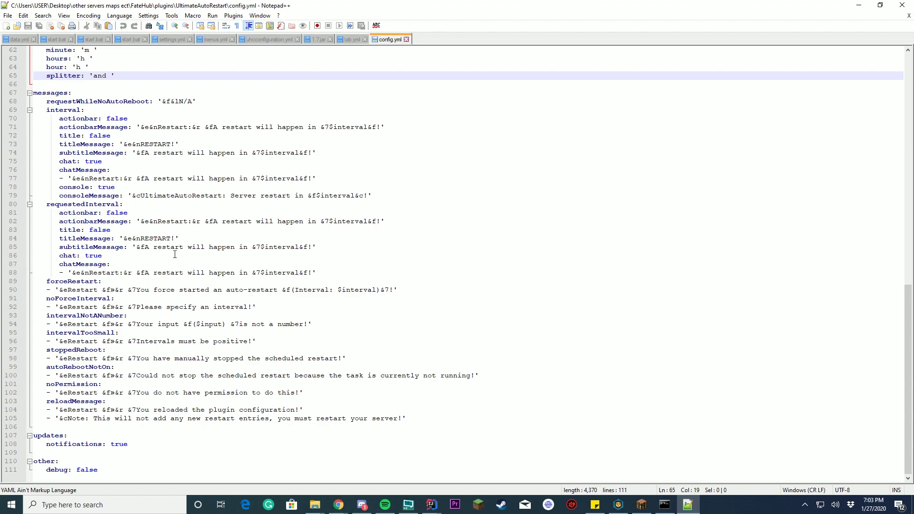
click(642, 504)
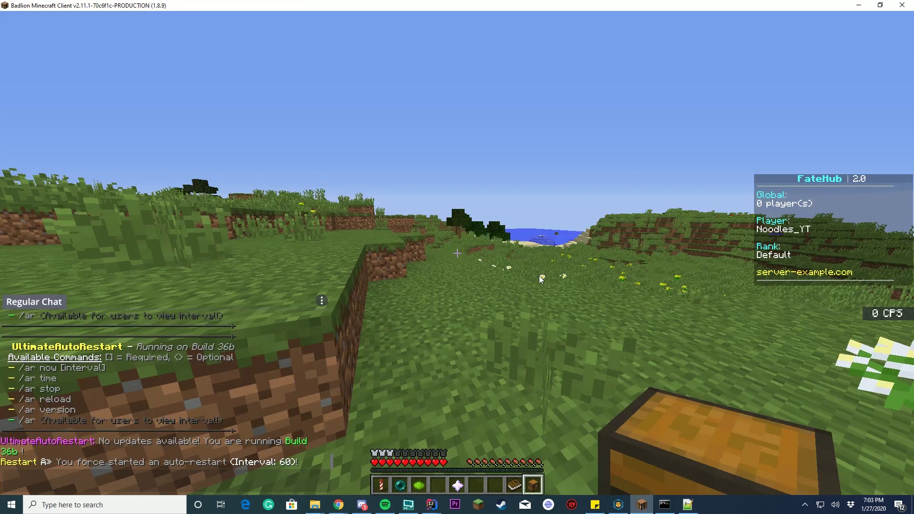
key(Escape)
key(Escape)
key(Escape)
key(Tab)
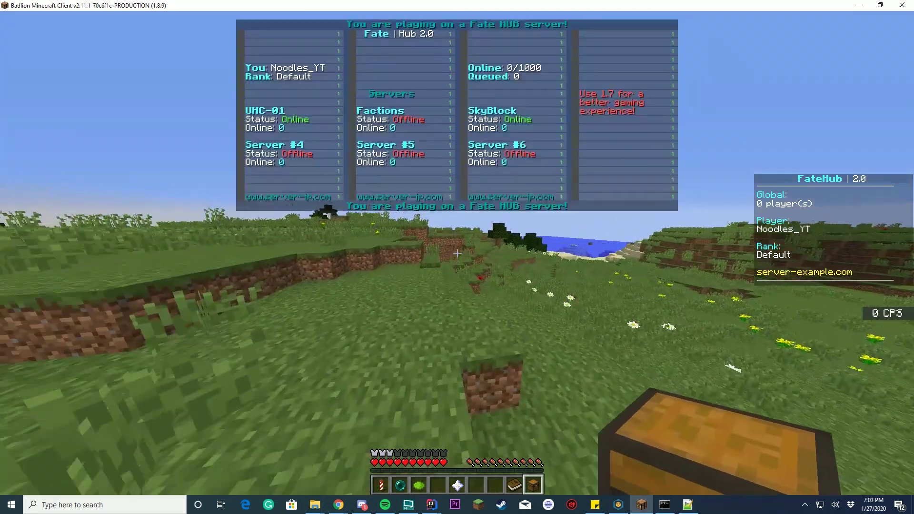
key(w)
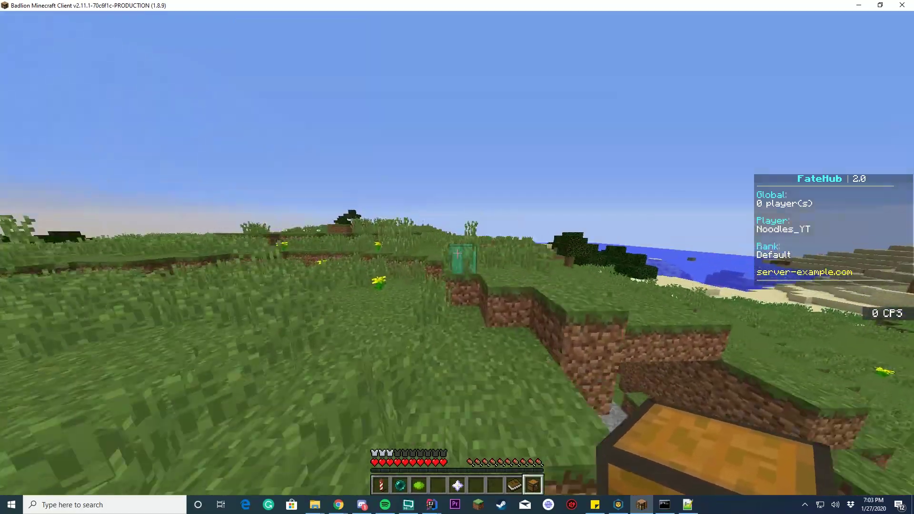
key(w)
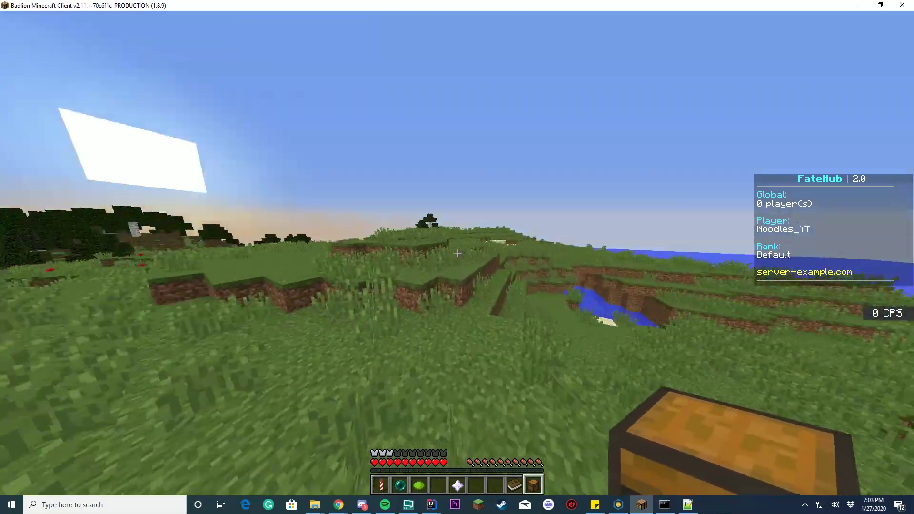
key(w)
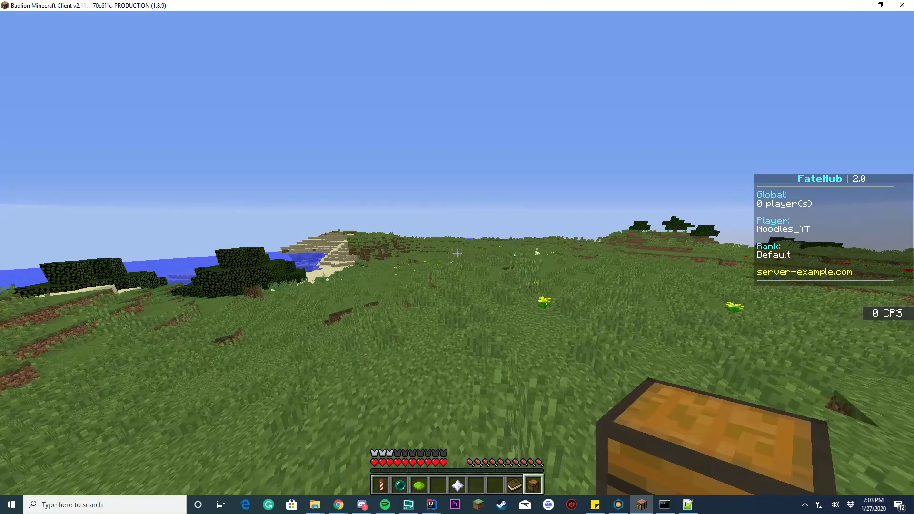
key(w)
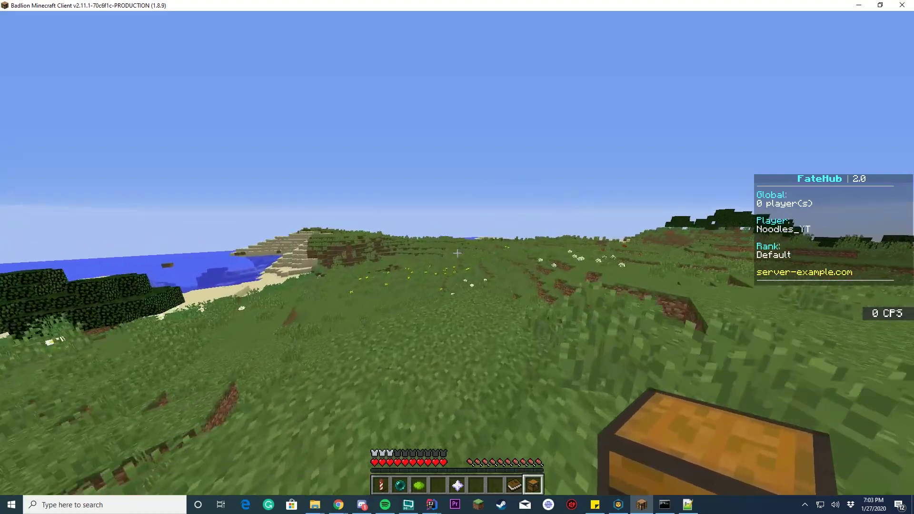
Glance at the GameTest-1 server console, then return to the game and keep walking.
key(t)
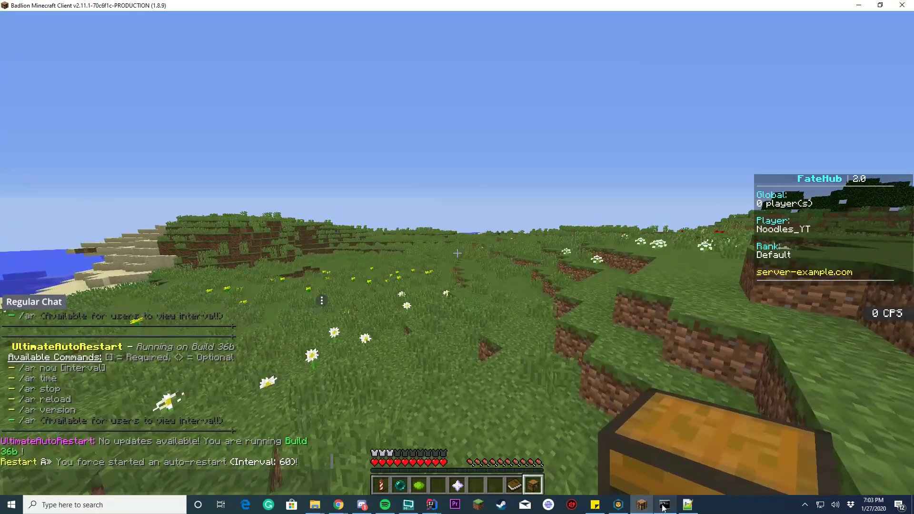
click(665, 504)
click(358, 297)
key(Escape)
key(w)
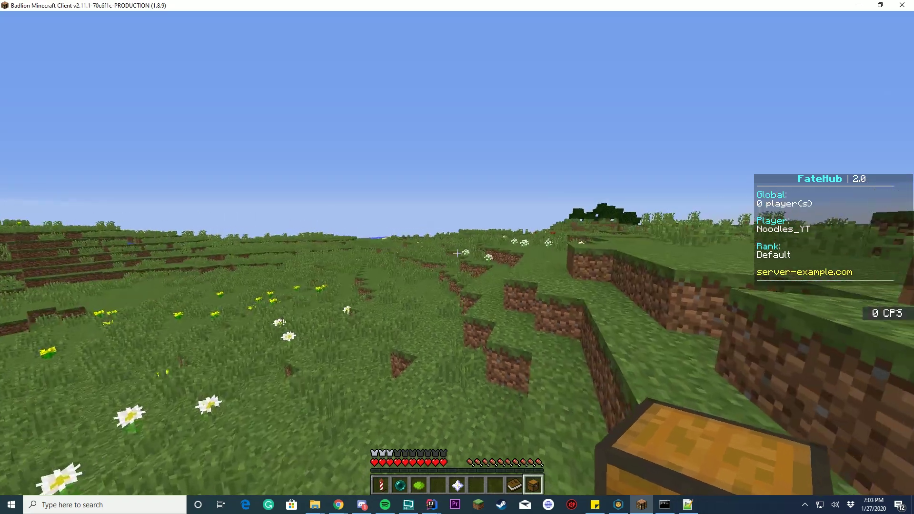
key(Tab)
key(w)
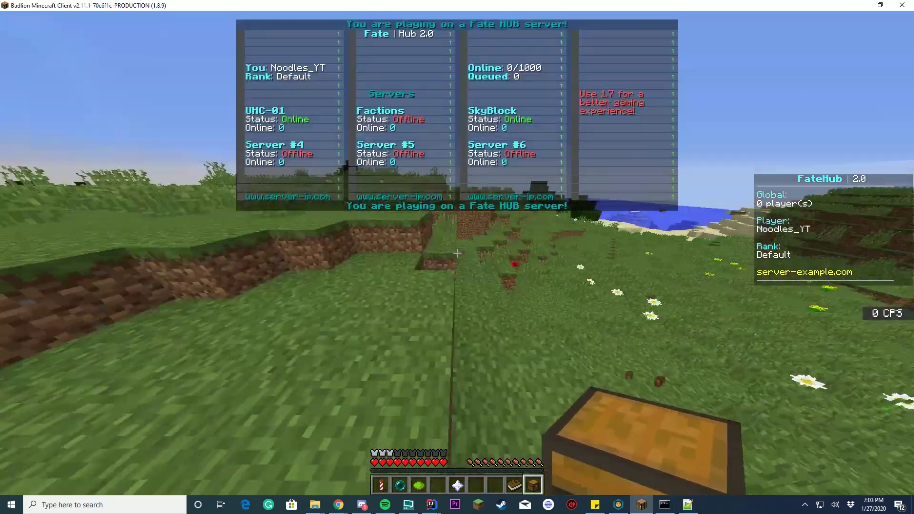
Cancel the restart with /ar stop, then force a 5-second restart with /ar now 5.
text(/)
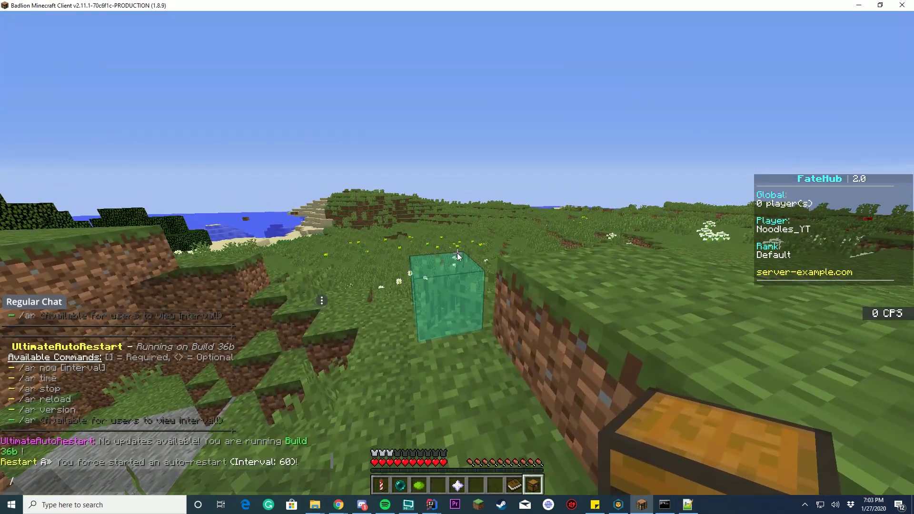
text(ar stop)
key(Return)
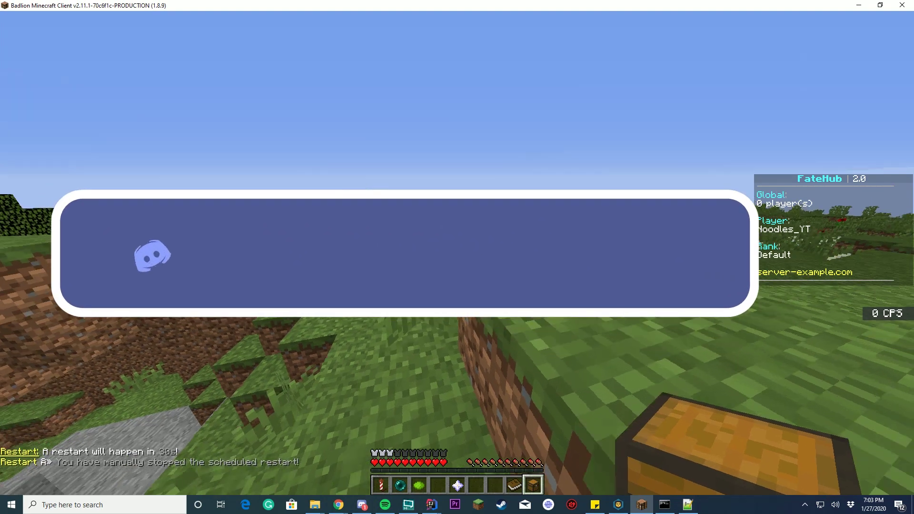
key(t)
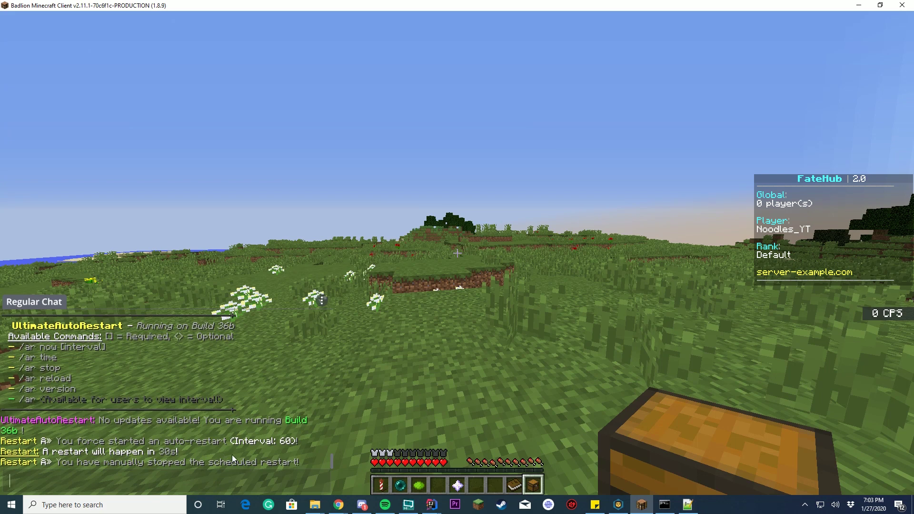
key(Up)
key(BackSpace)
key(BackSpace)
text(now 5)
key(Return)
key(Shift_R)
key(Escape)
key(w)
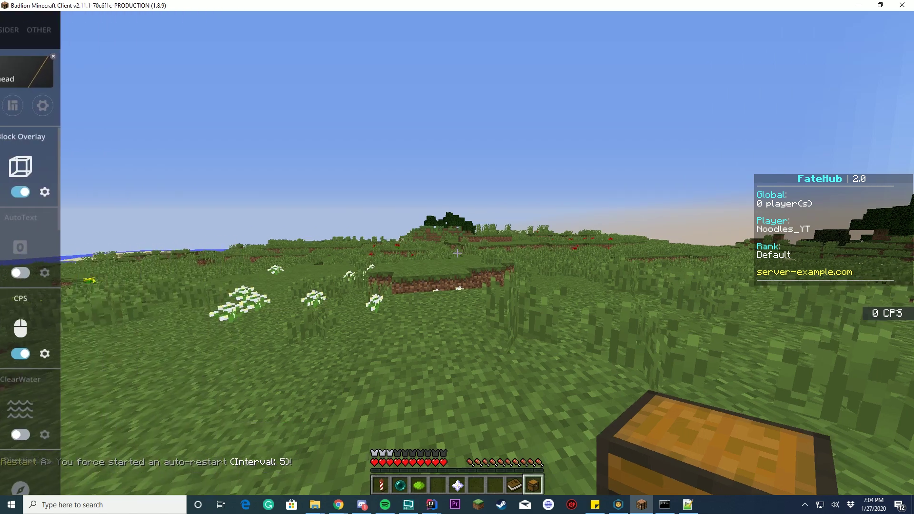
key(Tab)
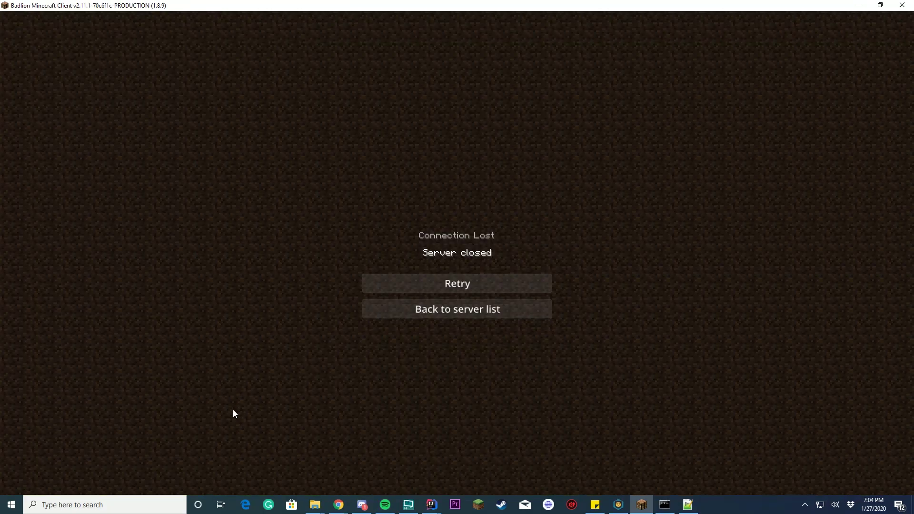
Bring up the GameTest-1 console and select its sound-name warning lines to inspect them.
click(664, 506)
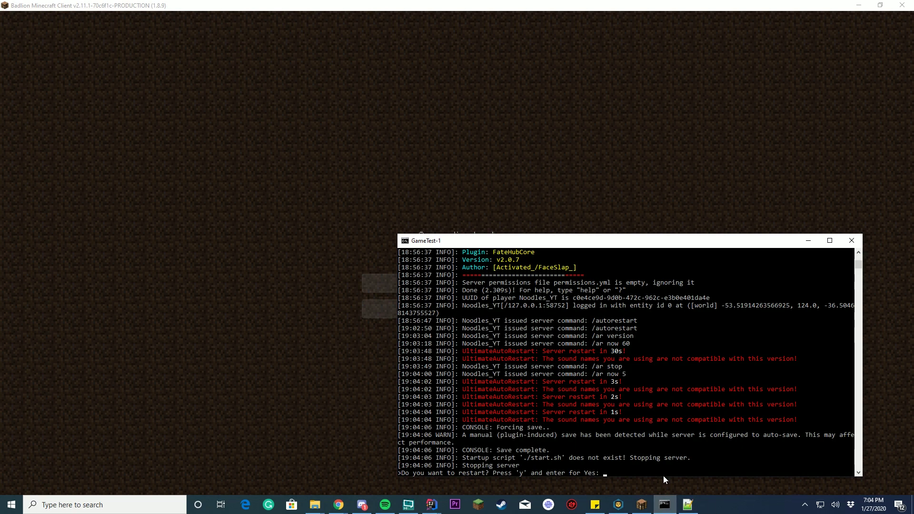
drag(551, 389, 803, 393)
click(802, 392)
drag(665, 392, 430, 343)
click(794, 387)
click(571, 373)
Select the ENTITY_PLAYER_LEVELUP sound name in config.yml, then return to the GameTest-1 console.
click(688, 505)
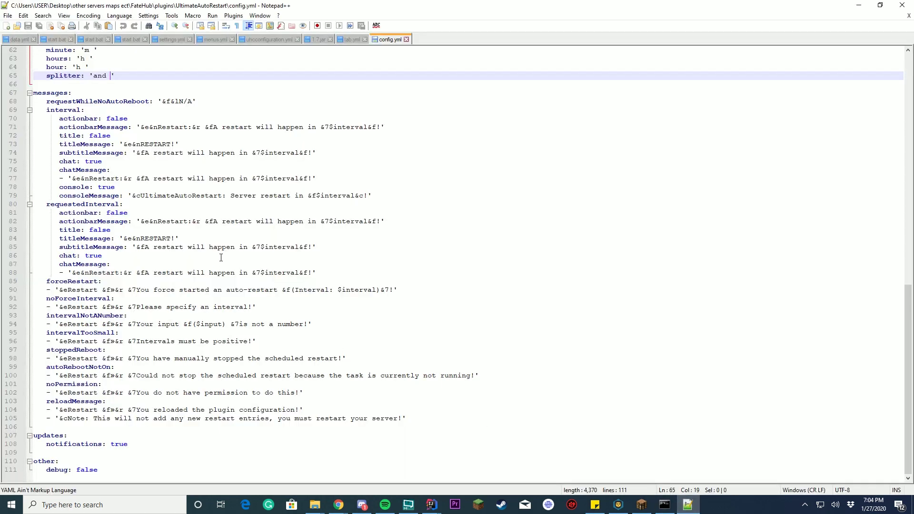
scroll(293, 330, up, 18)
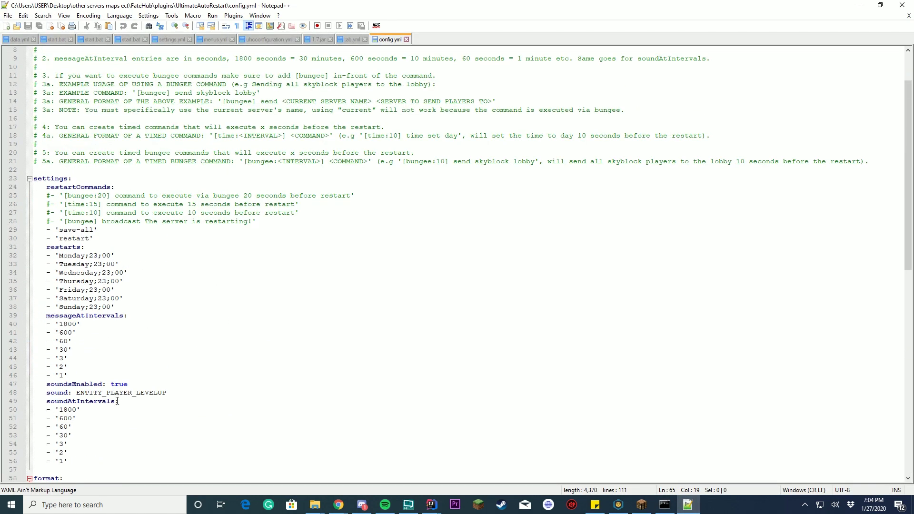
double_click(123, 393)
click(641, 504)
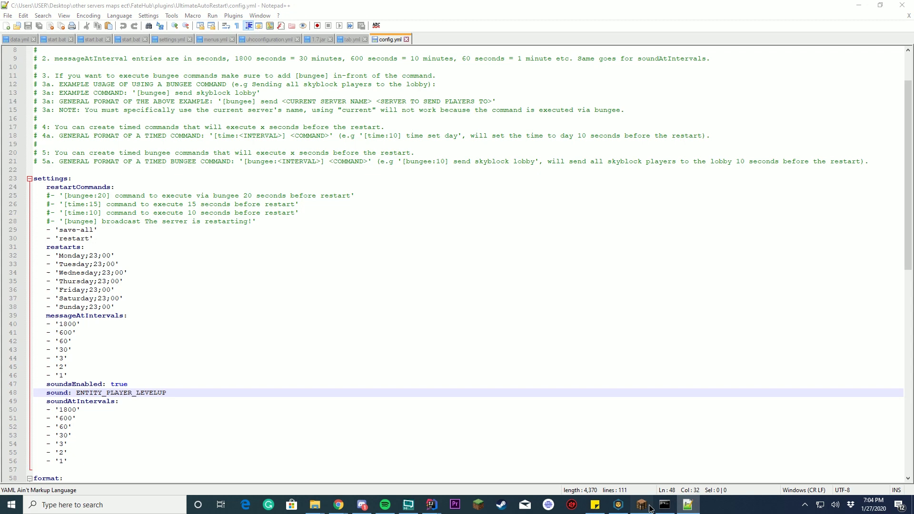
click(664, 504)
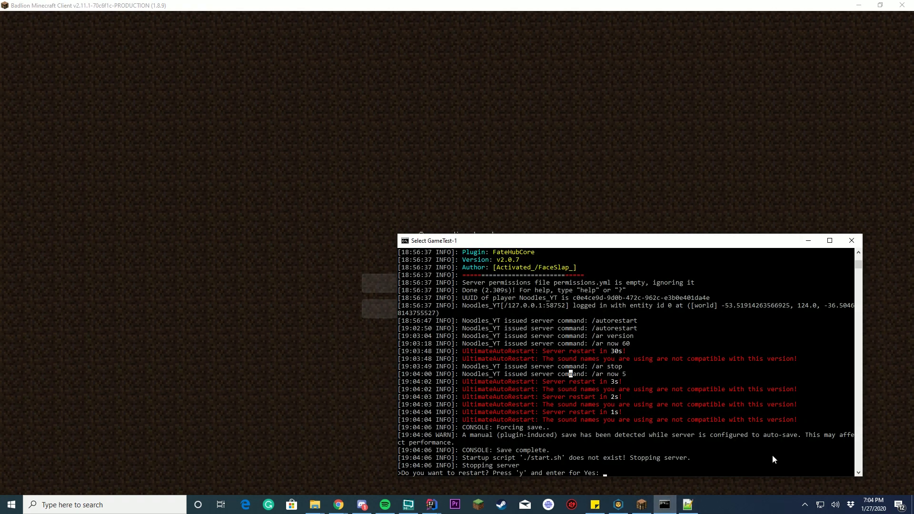
Confirm the server restart with 'y' in the console and reconnect the game to the server.
text(y)
key(Return)
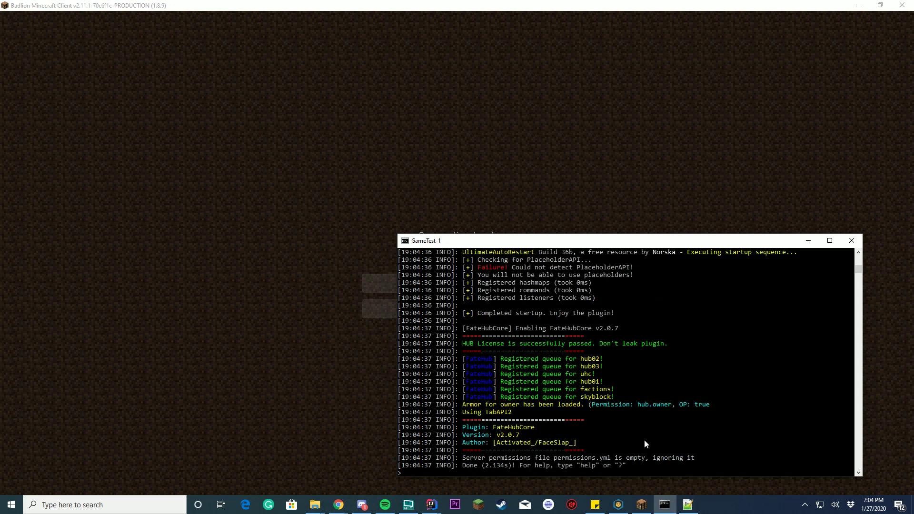
scroll(645, 444, up, 1)
scroll(623, 433, down, 1)
scroll(626, 440, up, 1)
click(378, 286)
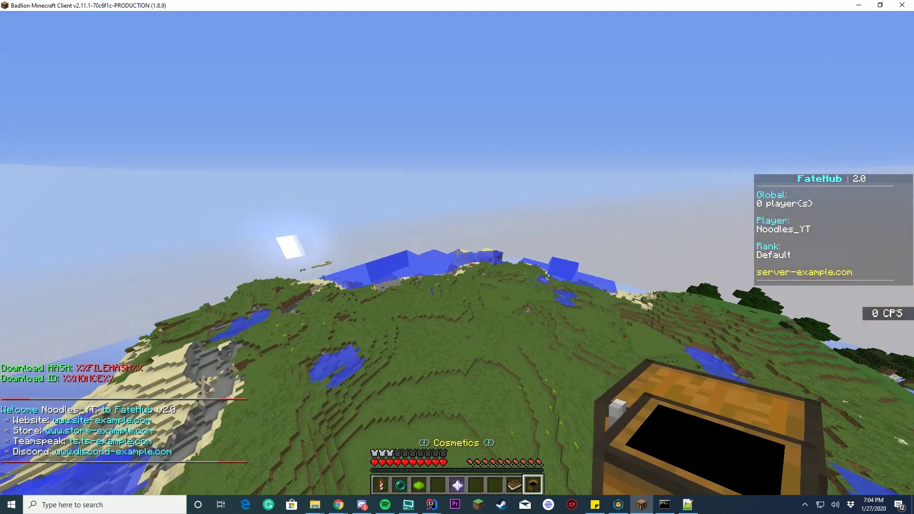
Insert a '[time:15] say Noodles are the best' line above save-all and save config.yml.
key(alt+Tab)
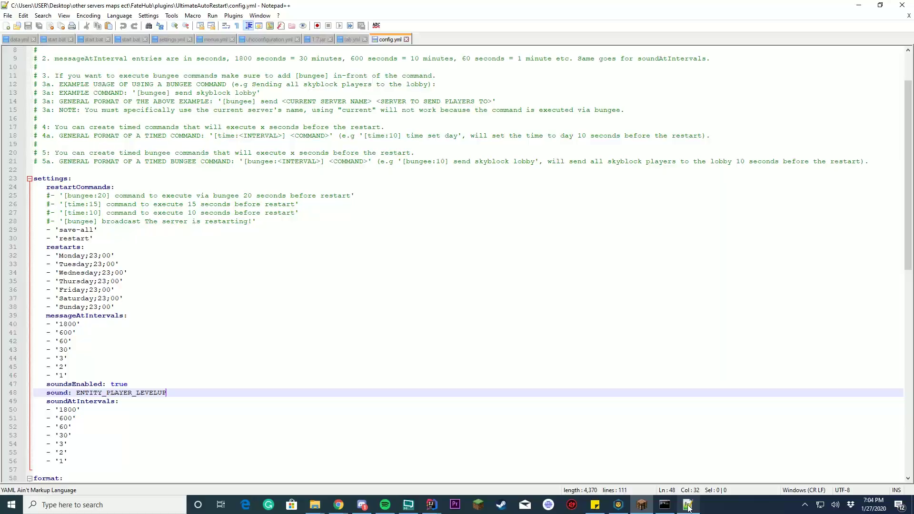
click(139, 280)
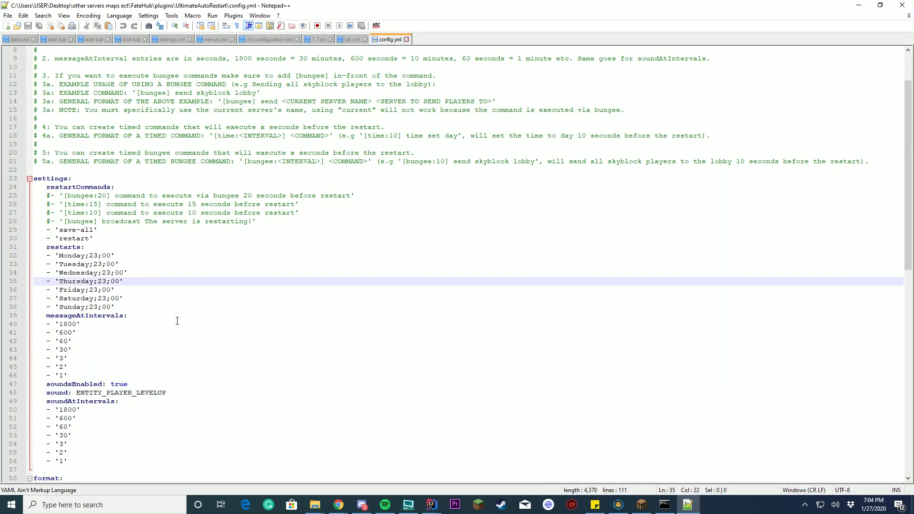
scroll(177, 319, up, 3)
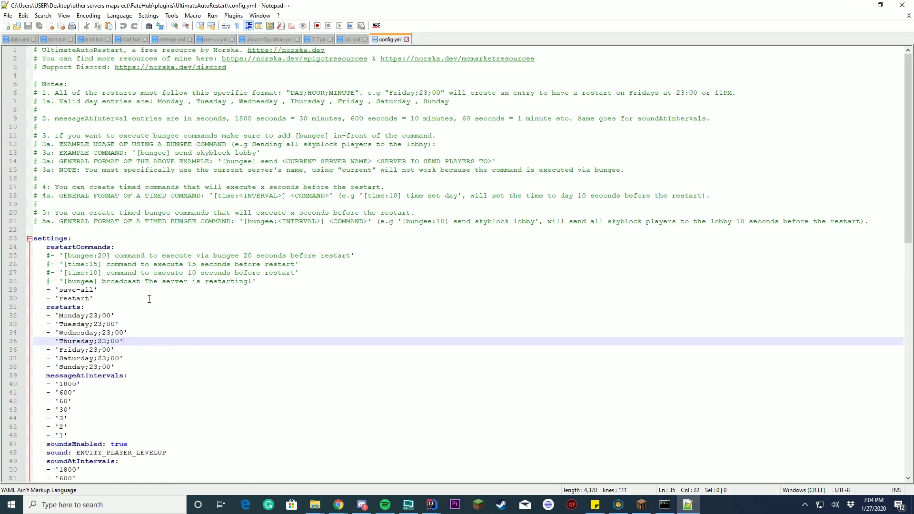
click(245, 292)
key(Home)
key(Return)
key(Up)
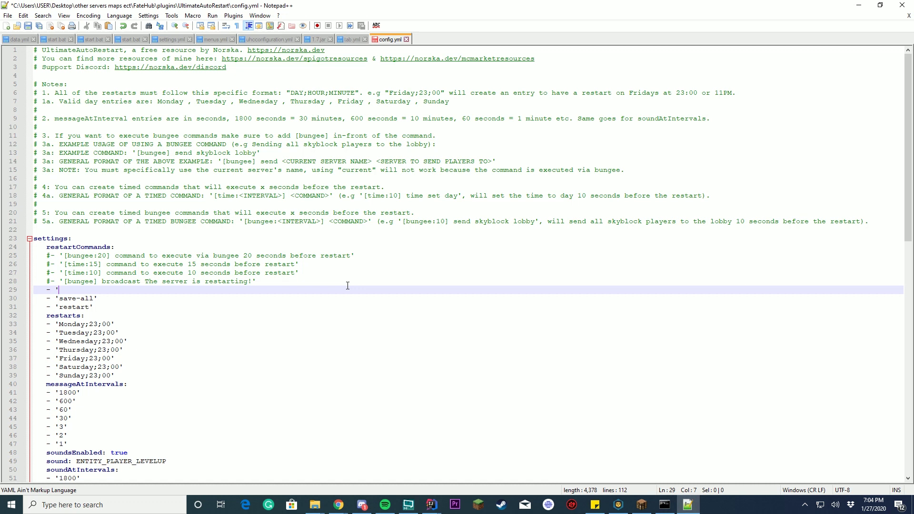
text(- '[time:15] say Noodles are the best ')
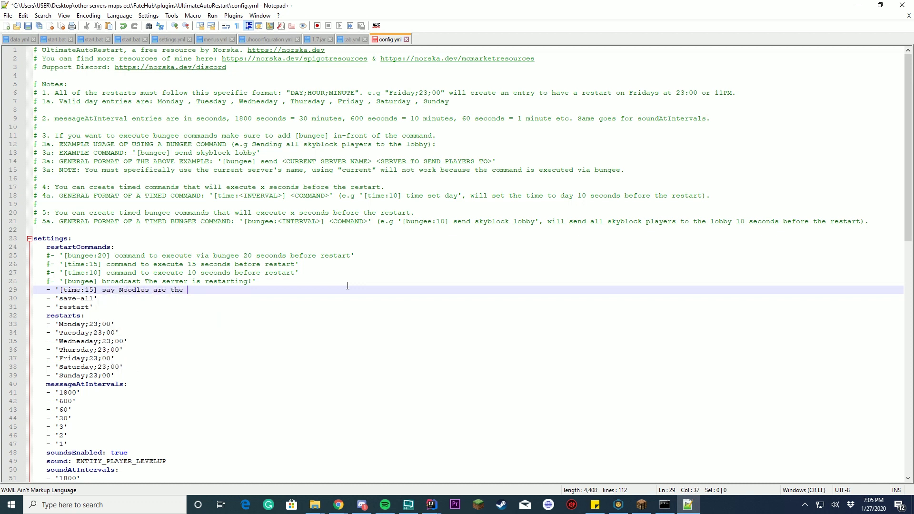
key(ctrl+s)
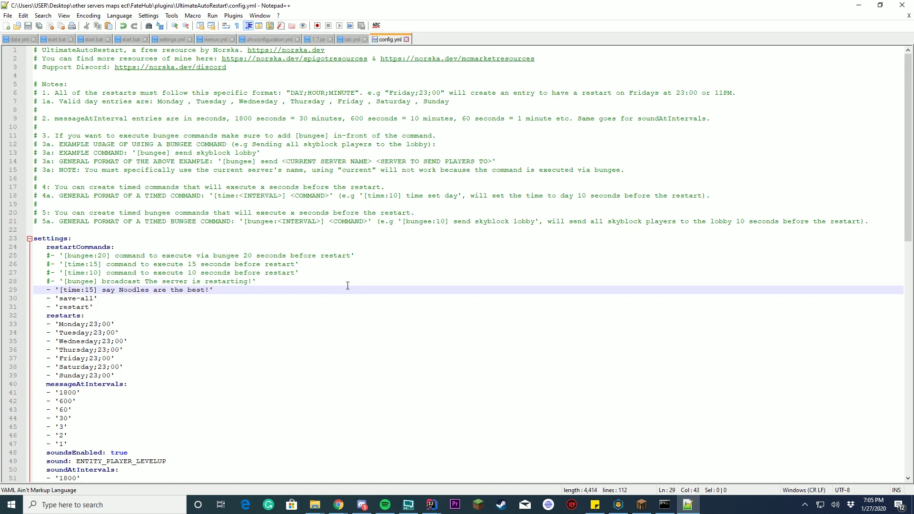
Reload the auto-restart plugin config with /ar reload, then walk across the grass toward the ocean.
click(903, 4)
key(Escape)
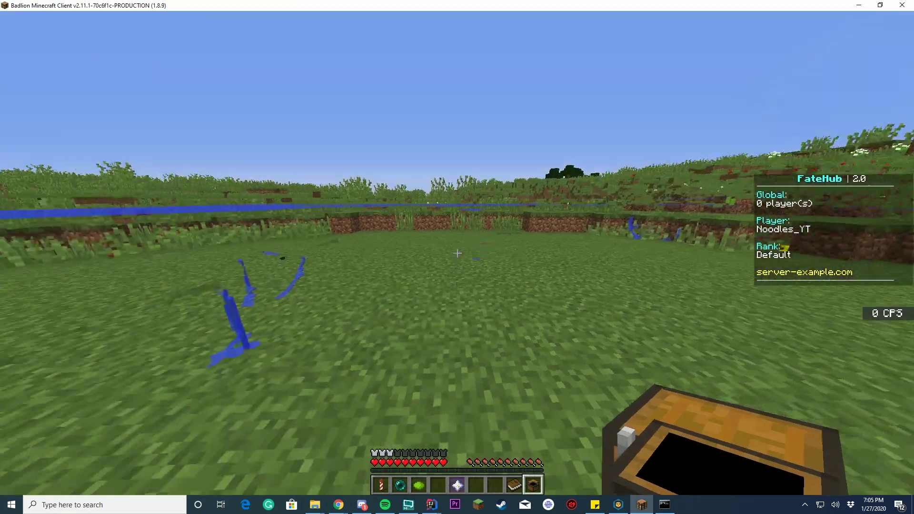
text(/ar reload)
key(Return)
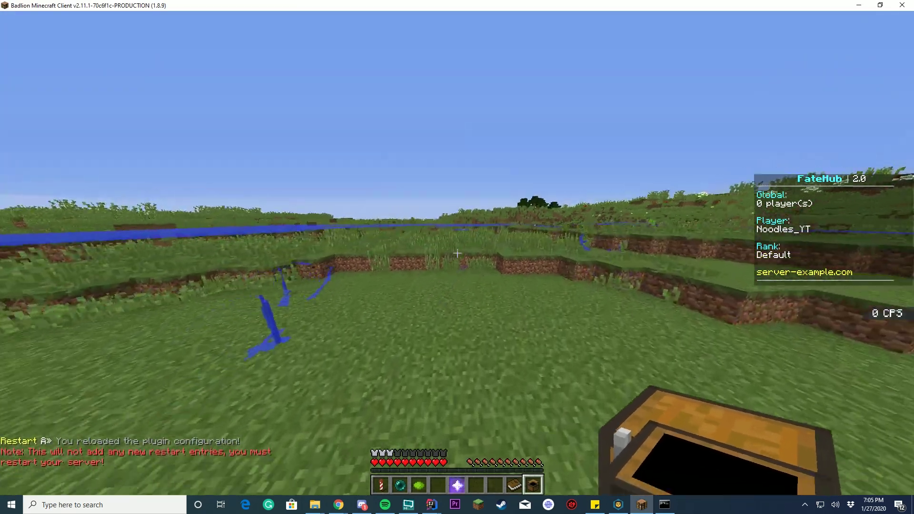
key(Tab)
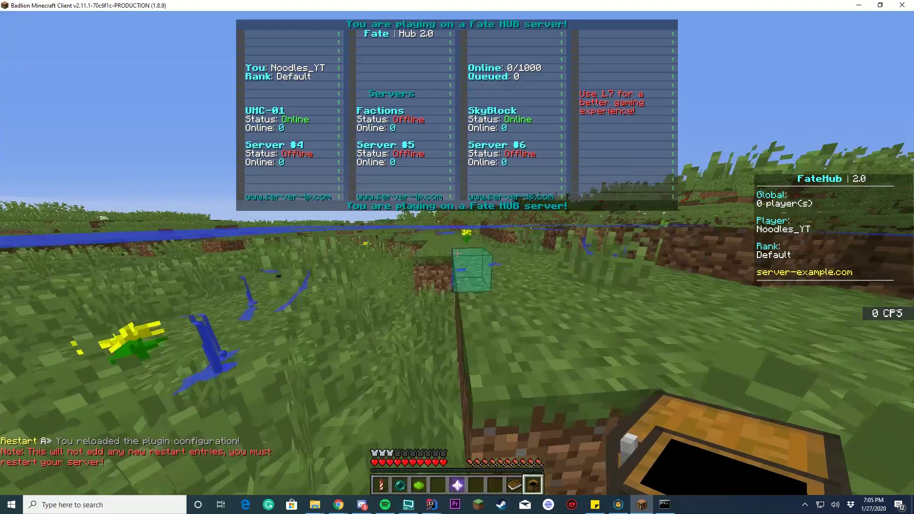
key(w)
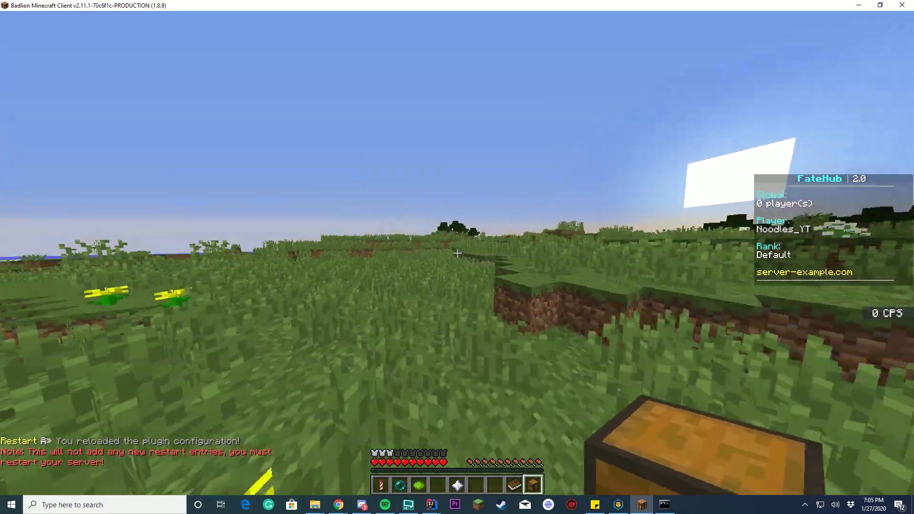
key(w)
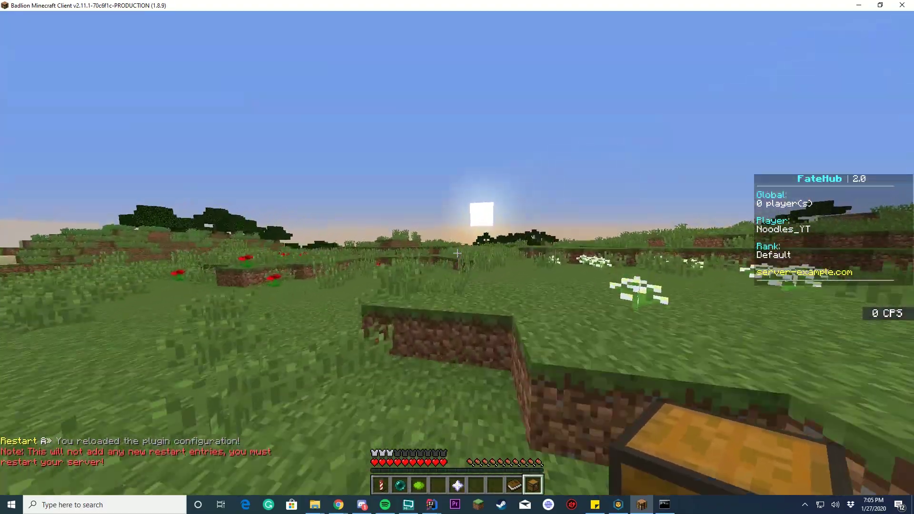
key(w)
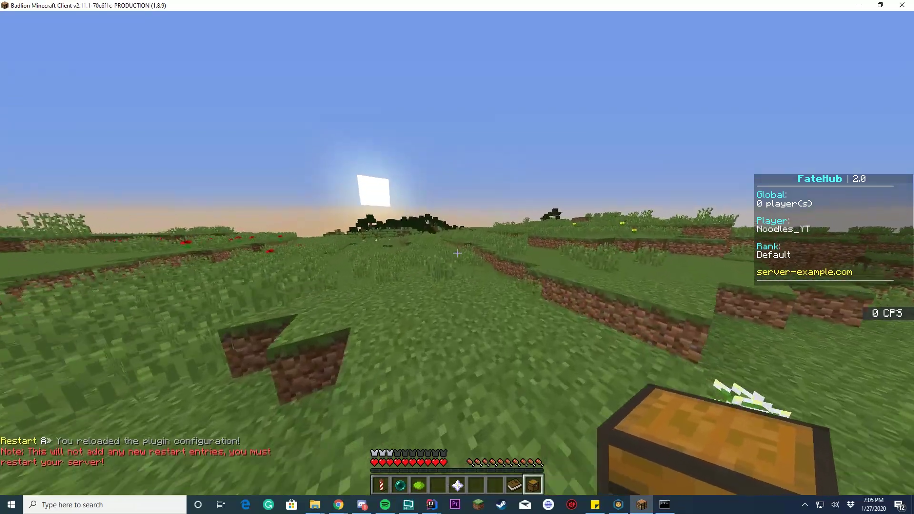
key(w)
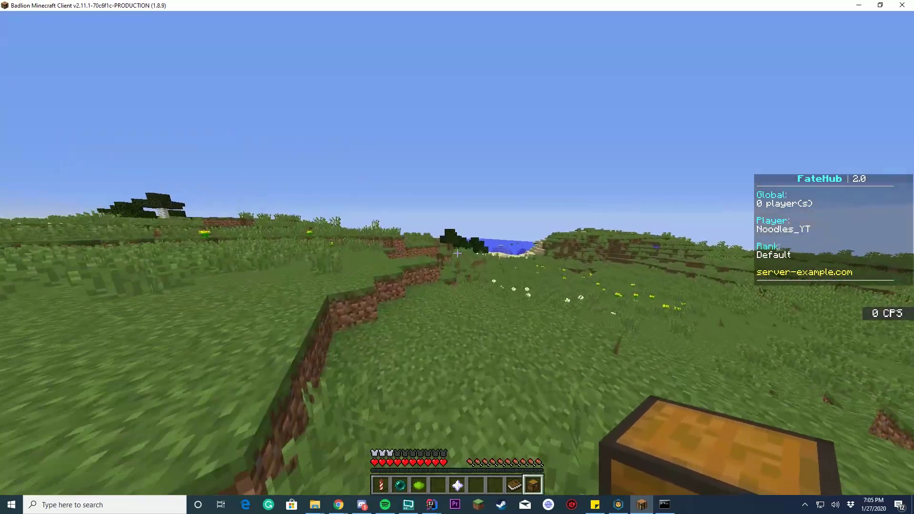
Force a 30-second restart with /ar now 30 and try the say command in chat.
key(slash)
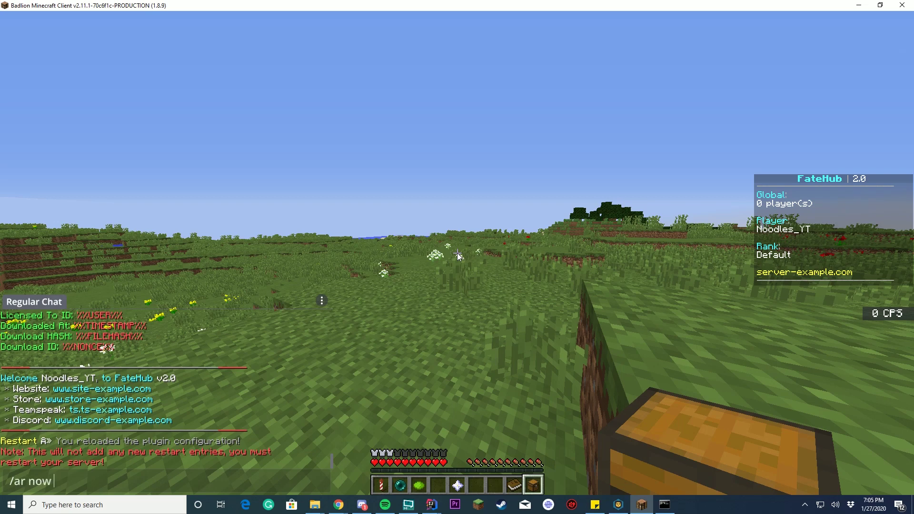
key(Return)
key(Tab)
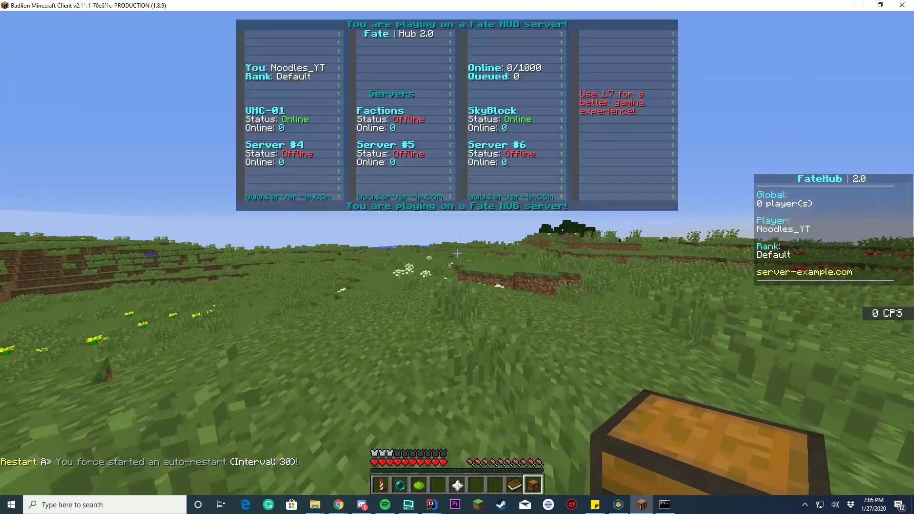
key(w)
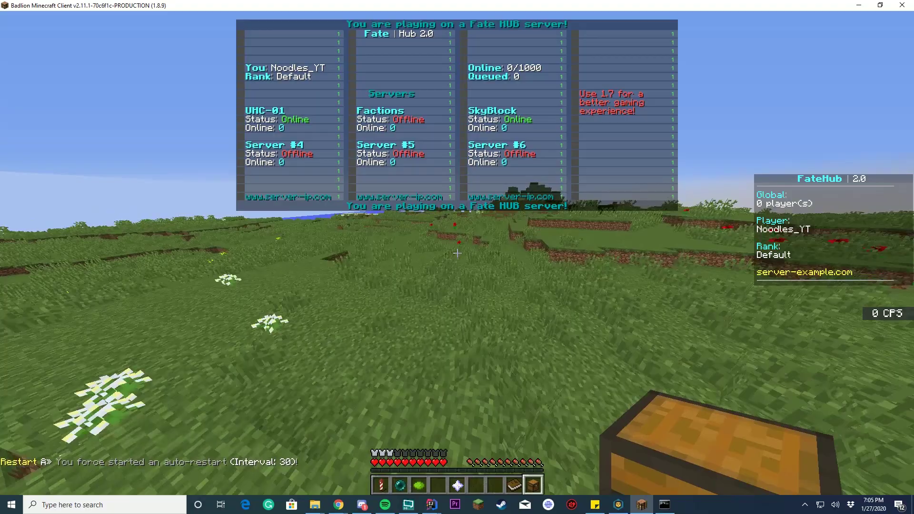
key(slash)
text(say)
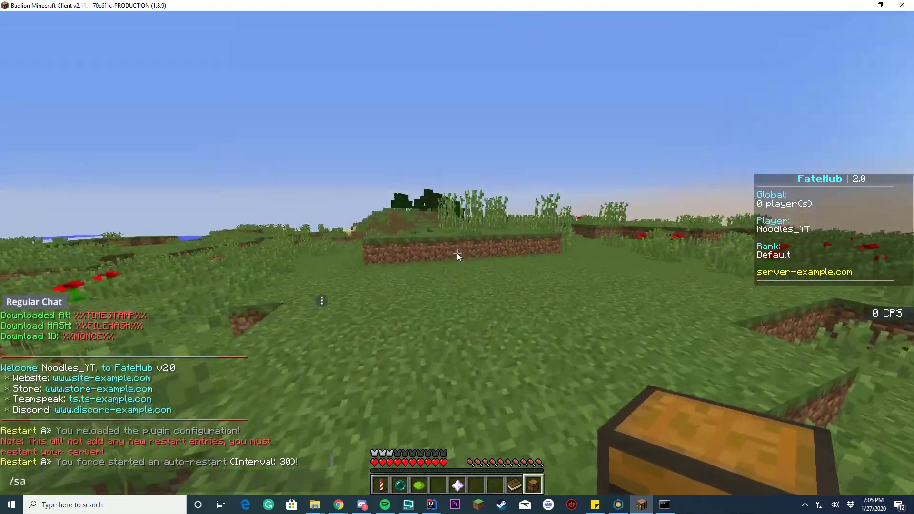
key(Return)
key(Tab)
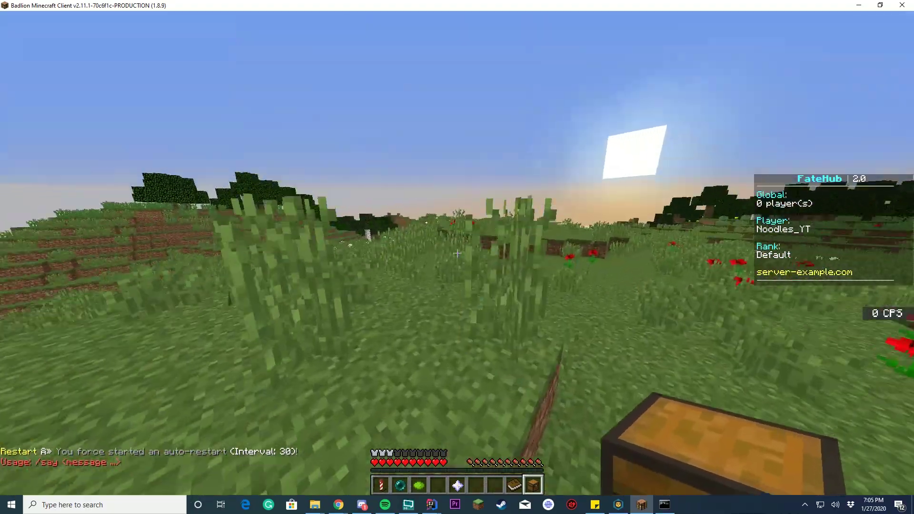
Walk and jump across the field toward the water while the restart countdown runs.
key(w)
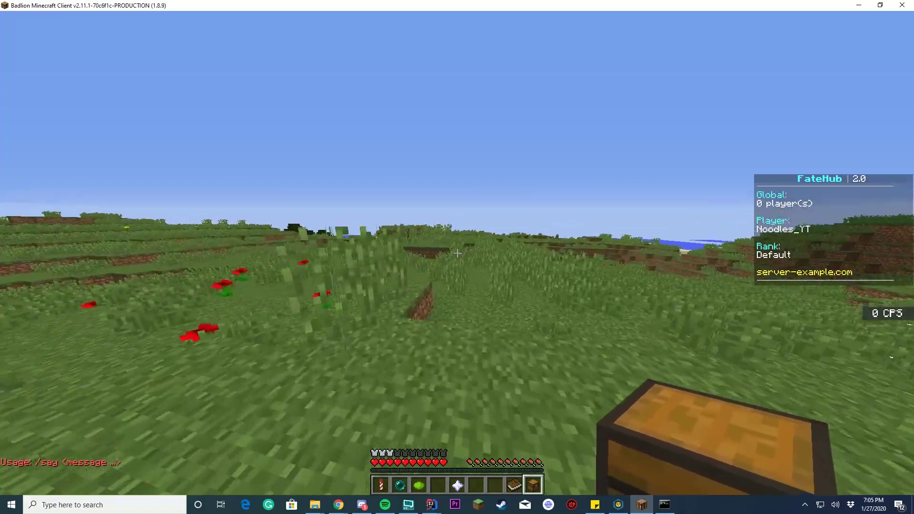
key(w)
key(space)
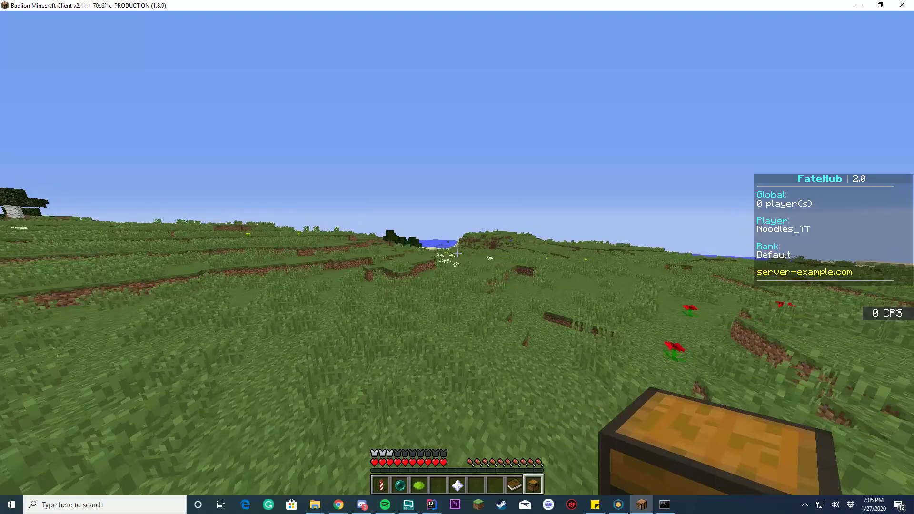
key(w)
key(w)
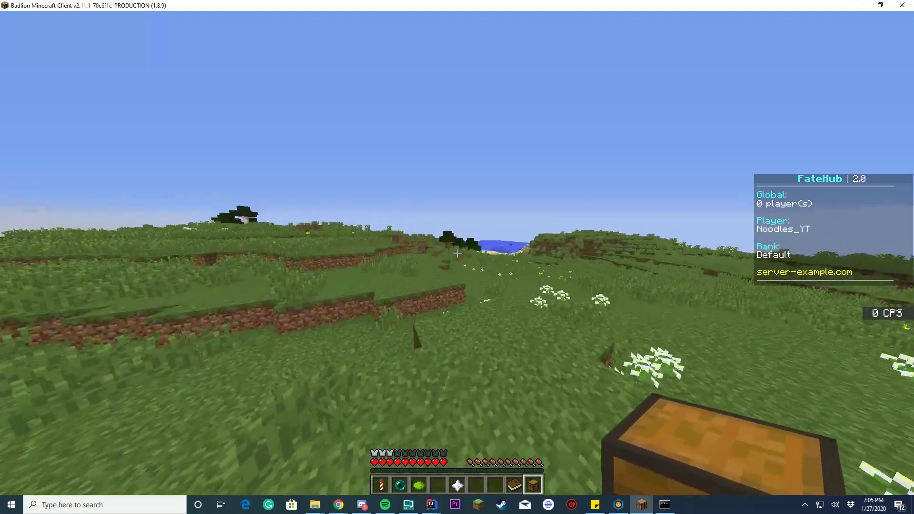
key(w)
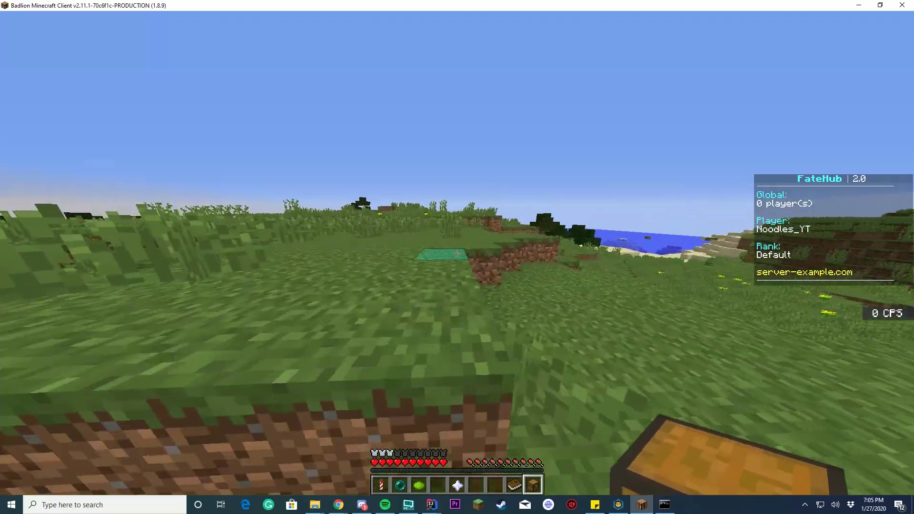
key(w)
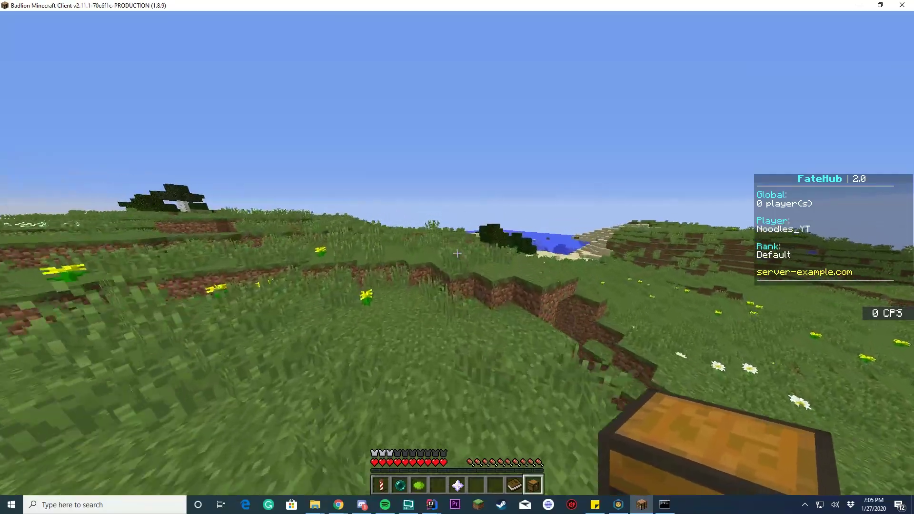
key(w)
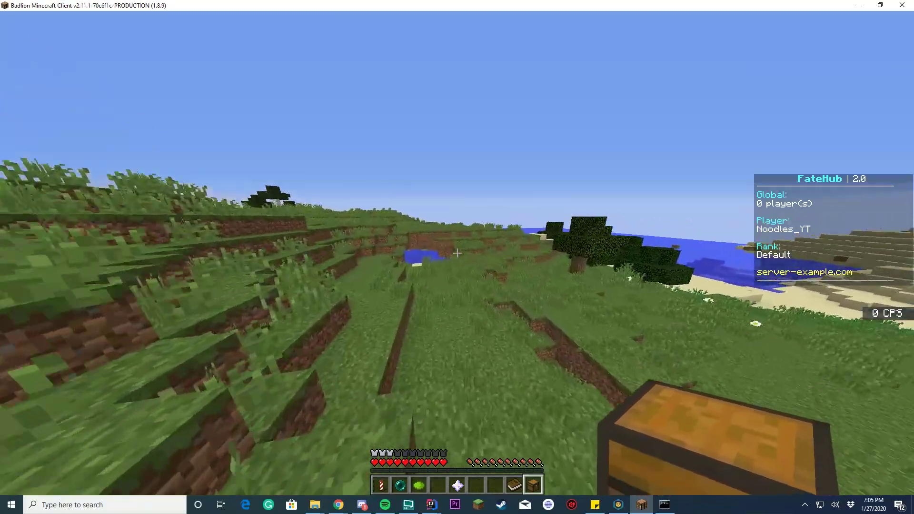
key(w)
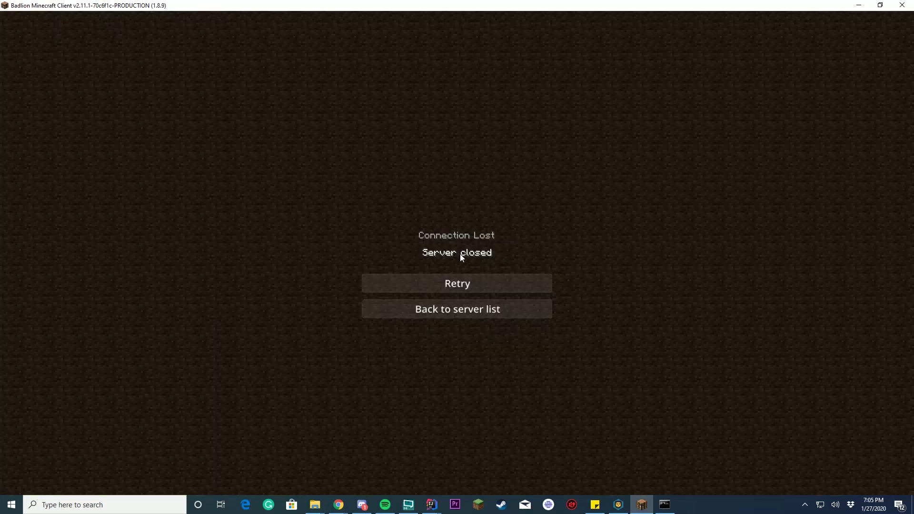
Confirm the restart with 'y' in the GameTest-1 console, then retry connecting from Badlion.
click(664, 504)
text(y)
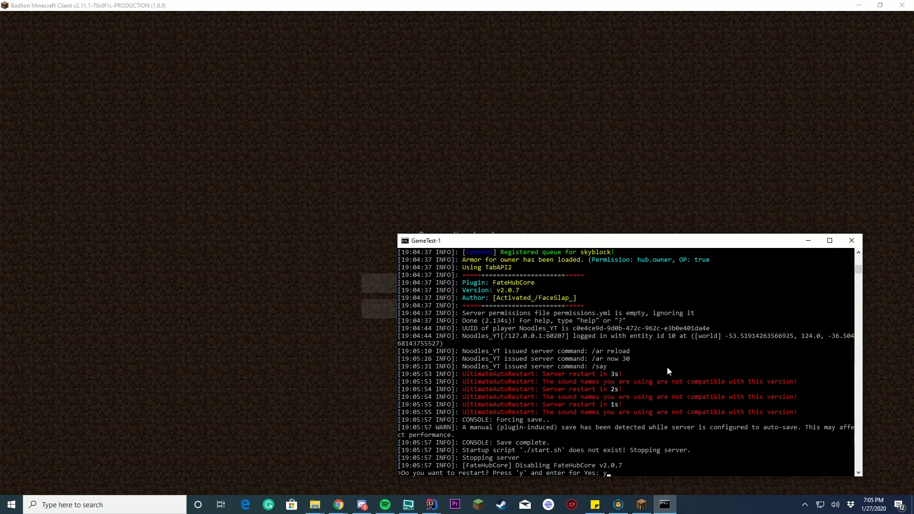
key(Return)
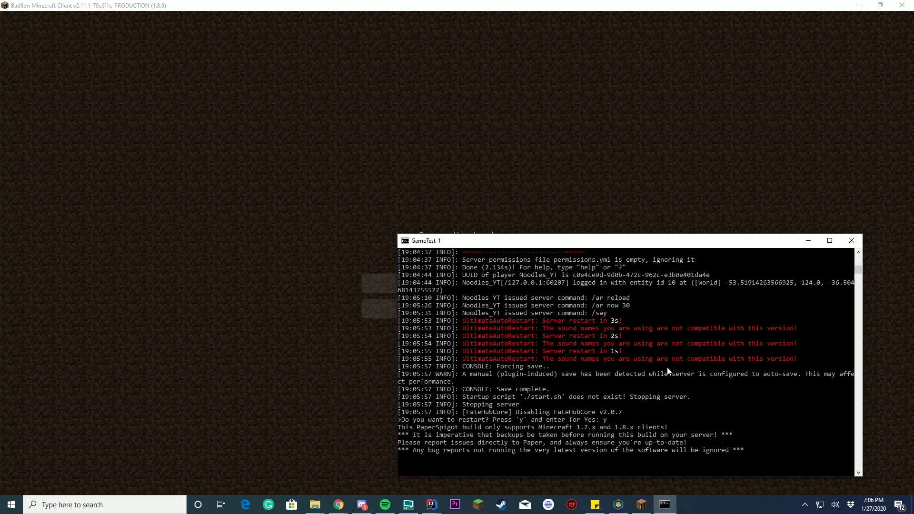
click(368, 285)
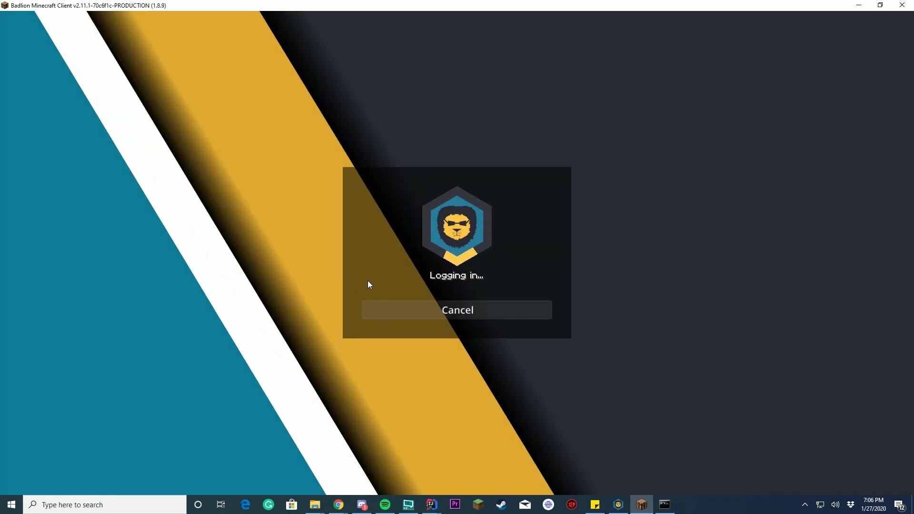
Force a 30-second restart with /ar now 30 and walk across the field during the countdown.
text(t)
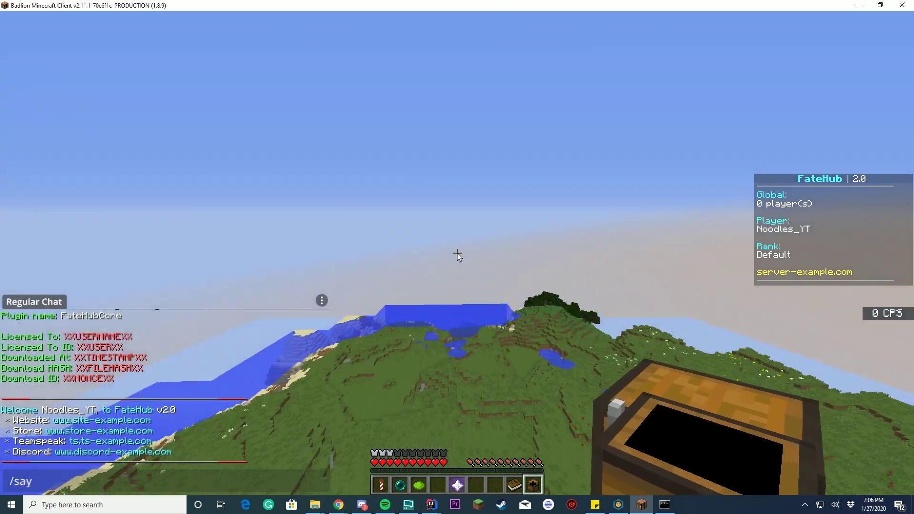
text(/ar now 30)
key(Return)
key(w)
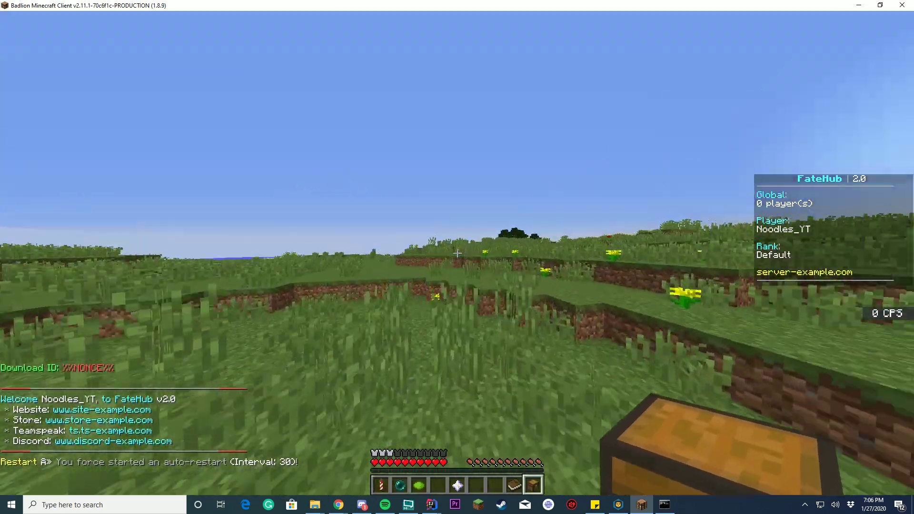
key(Tab)
key(7)
key(Tab)
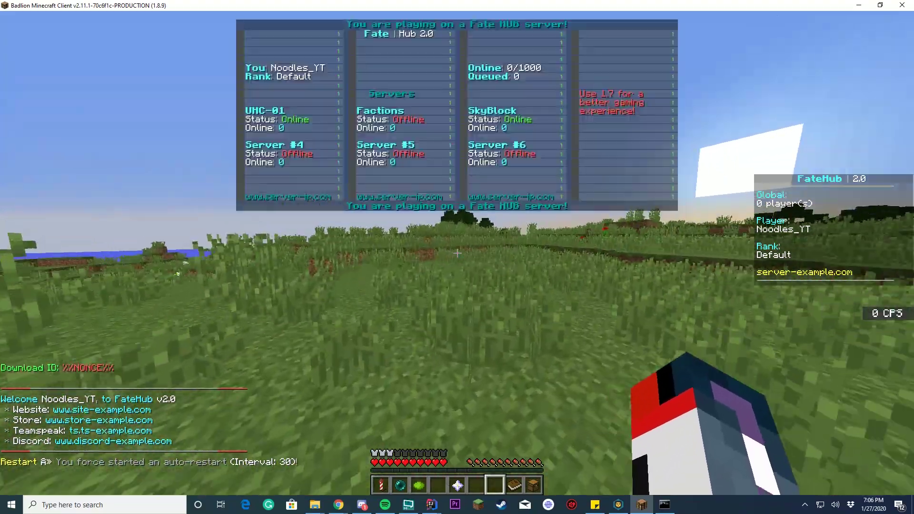
key(w)
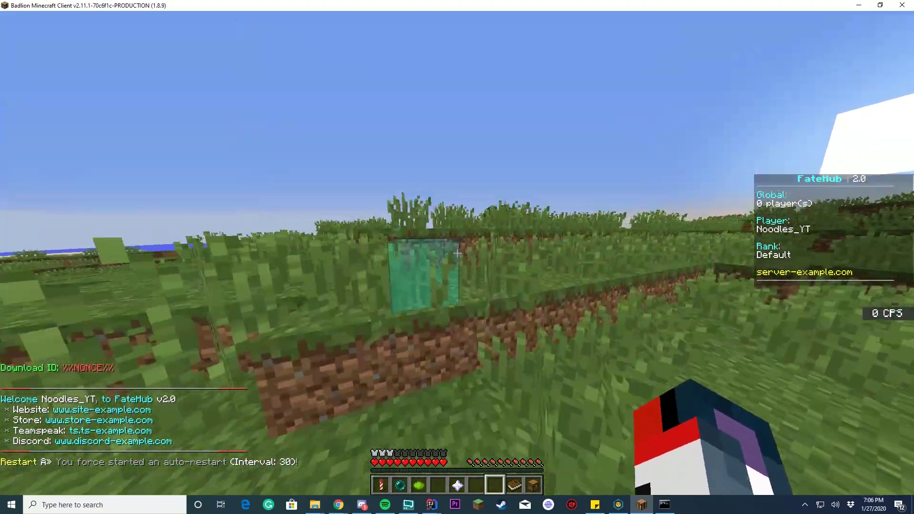
key(w)
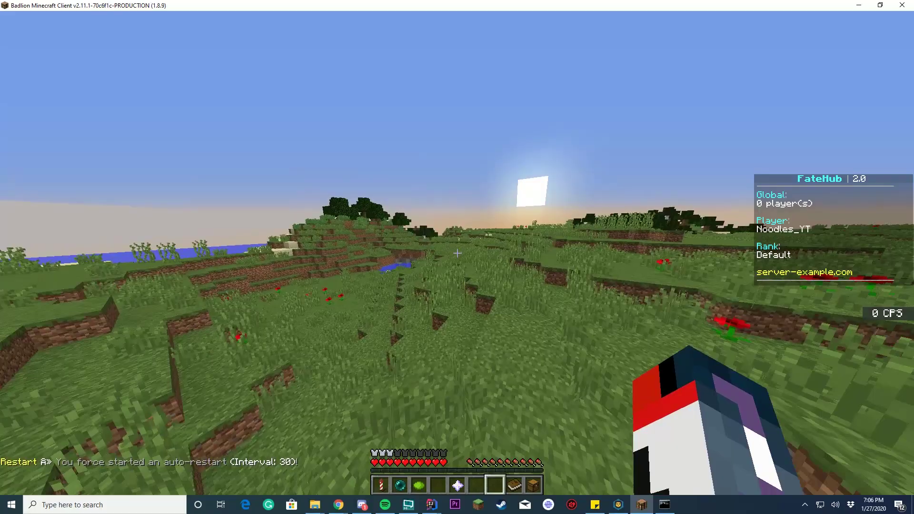
key(w)
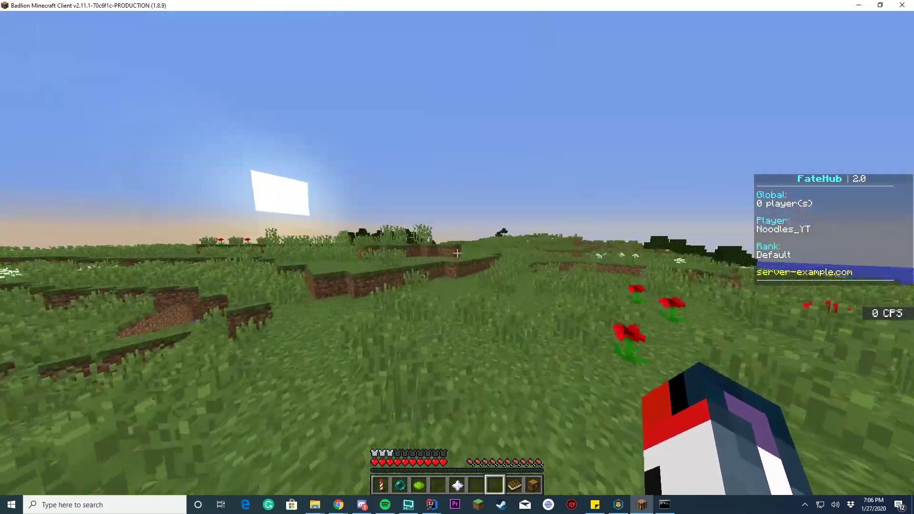
key(w)
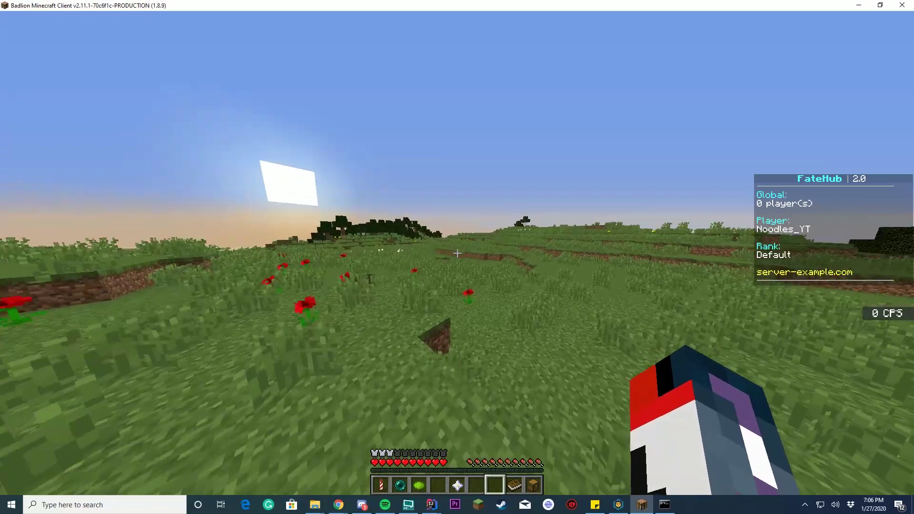
key(w)
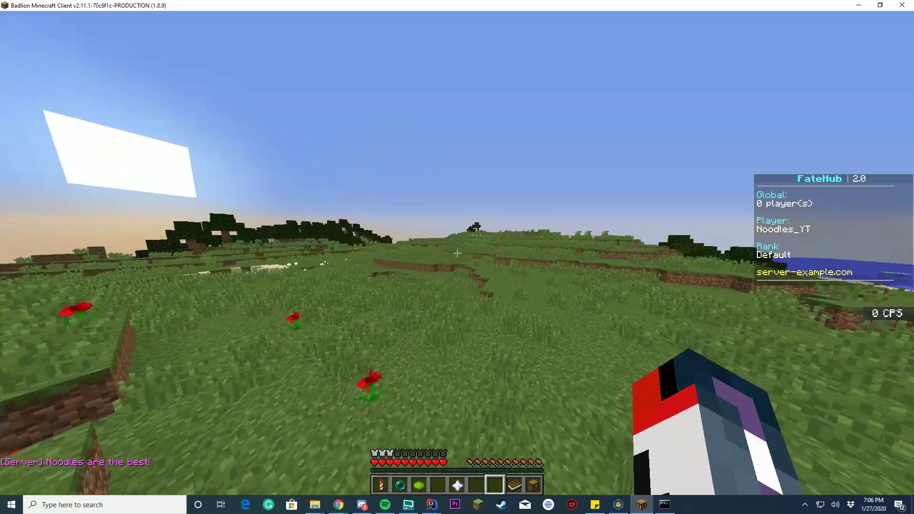
Check chat for the 'Noodles are the best!' broadcast, then cancel the restart with /ar stop.
key(t)
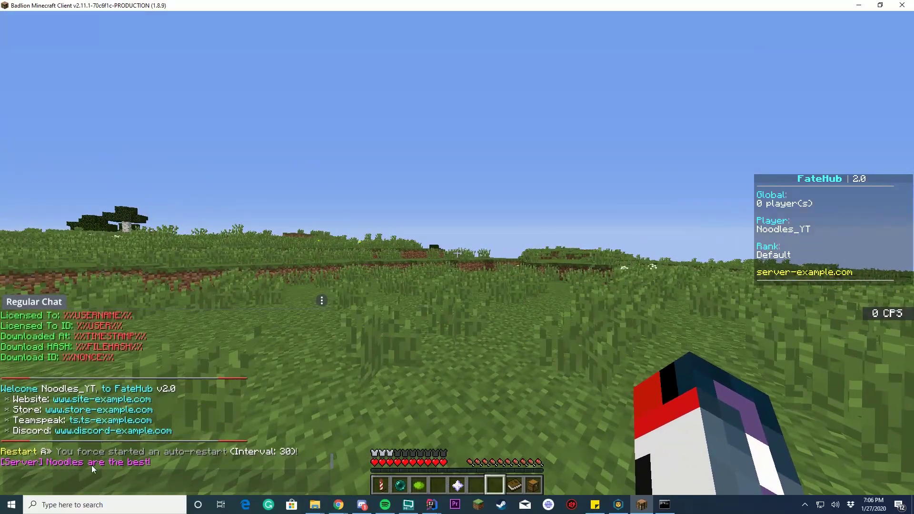
key(Escape)
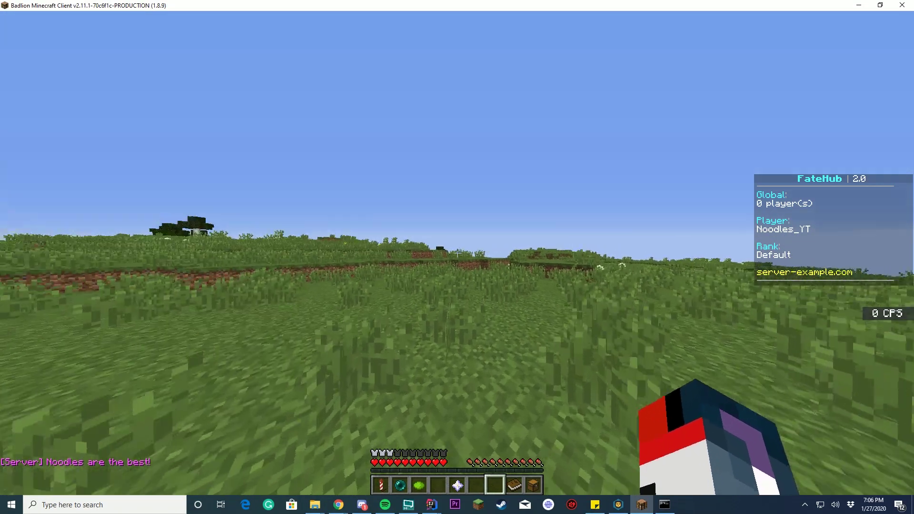
text(/ar stop)
key(Return)
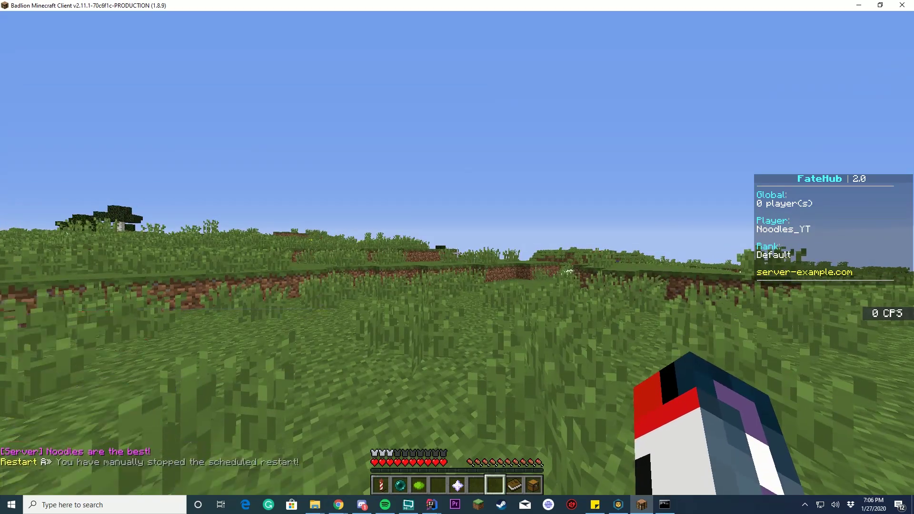
key(w)
key(Tab)
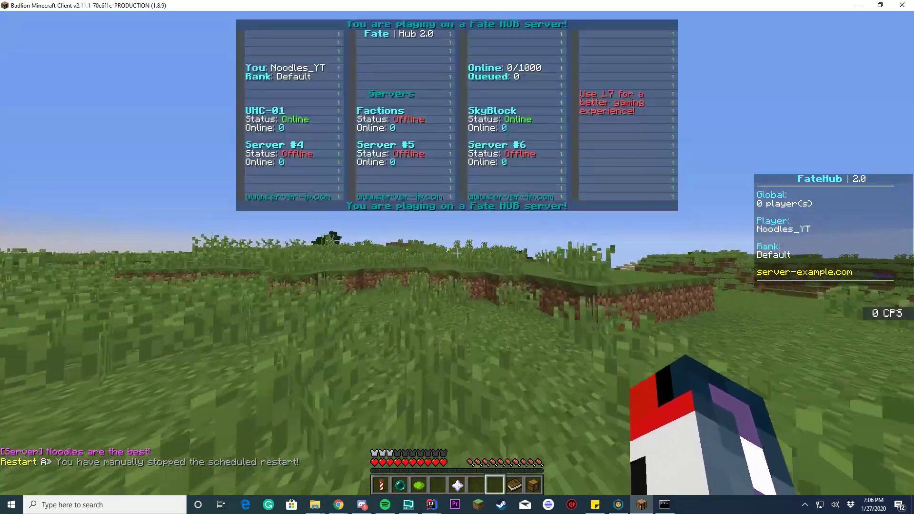
key(w)
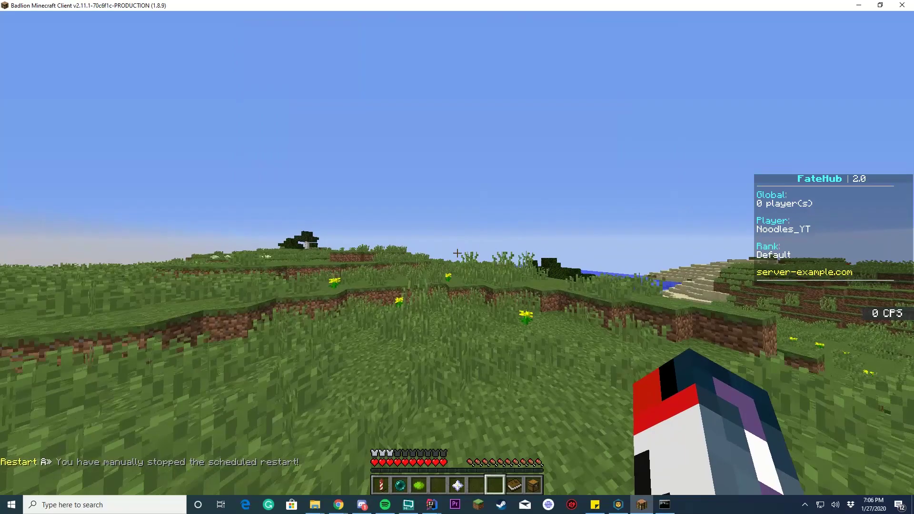
key(space)
key(w)
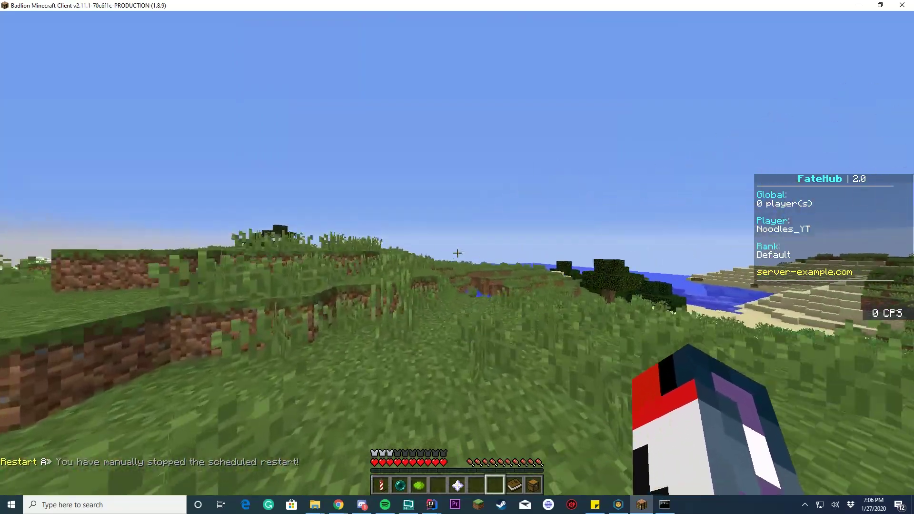
key(space)
key(t)
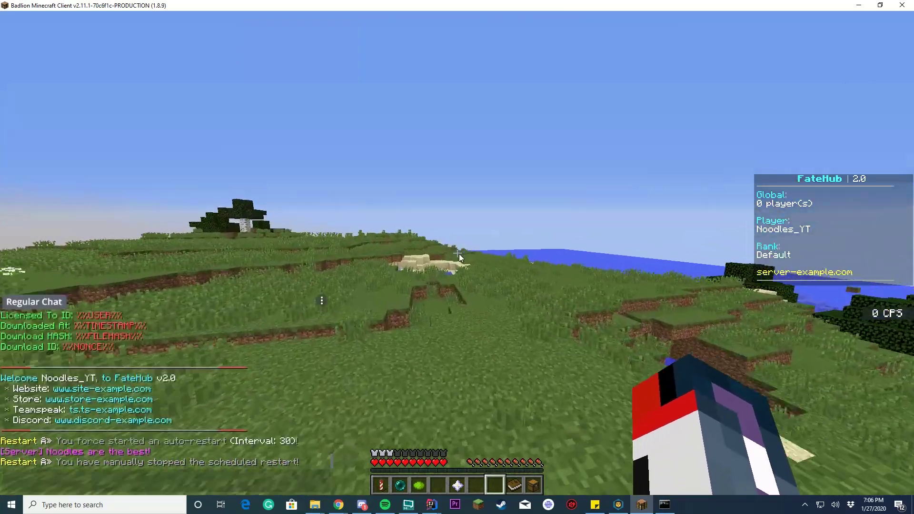
key(Escape)
key(w)
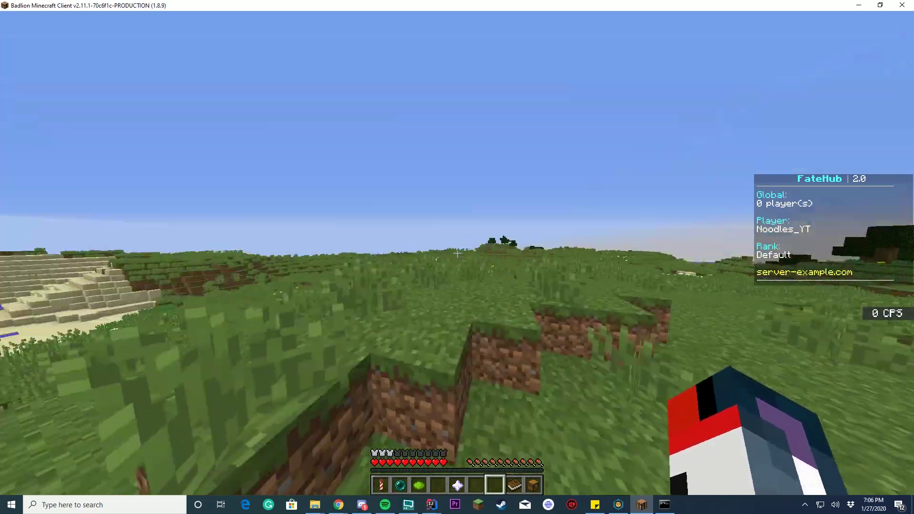
key(w)
key(space)
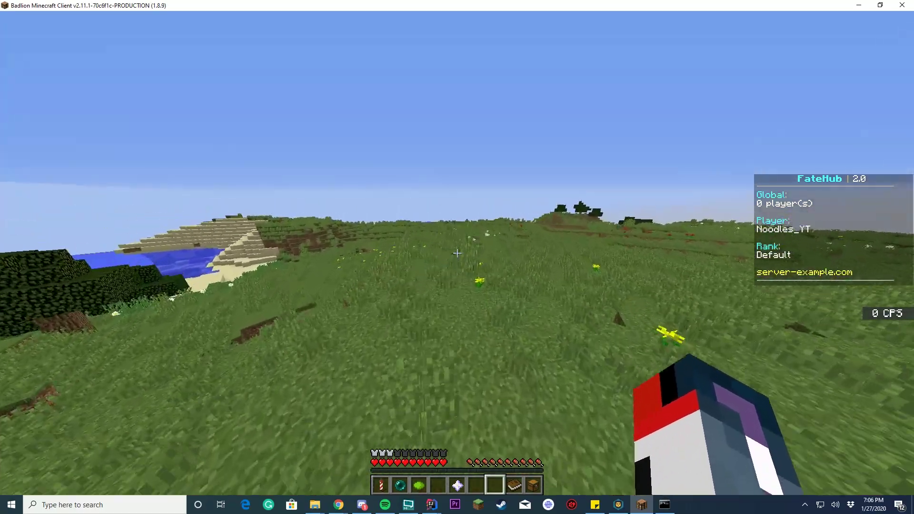
key(w)
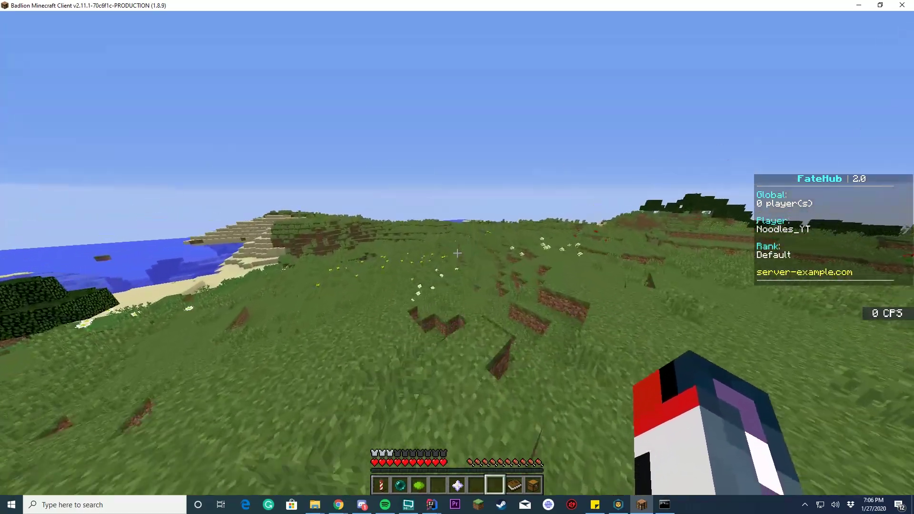
key(w)
key(w)
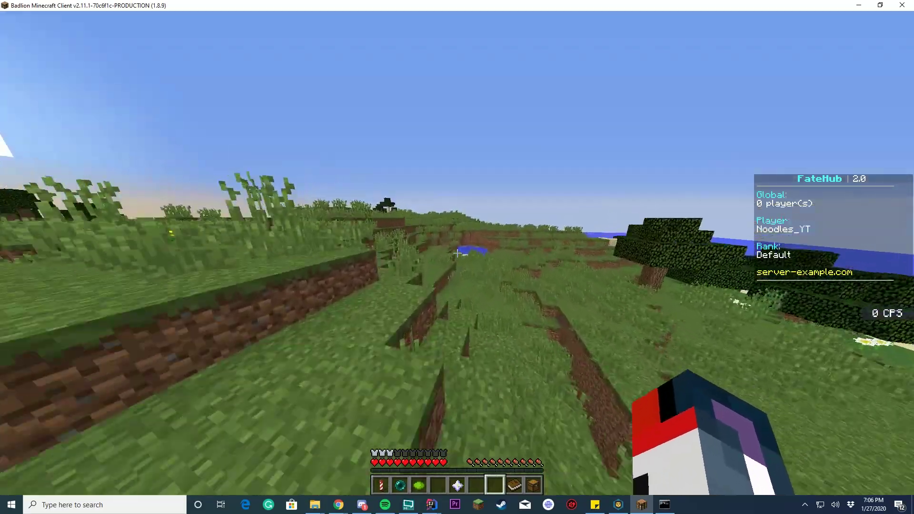
key(w)
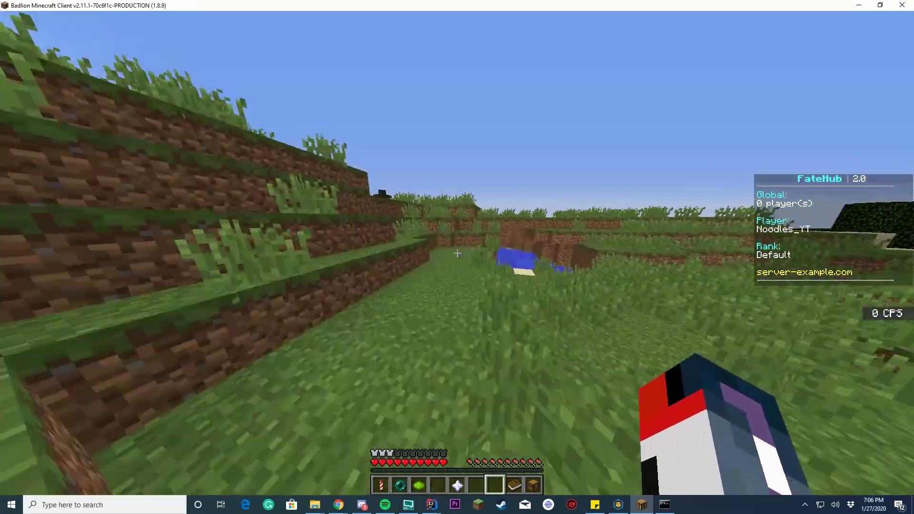
key(space)
key(w)
key(space)
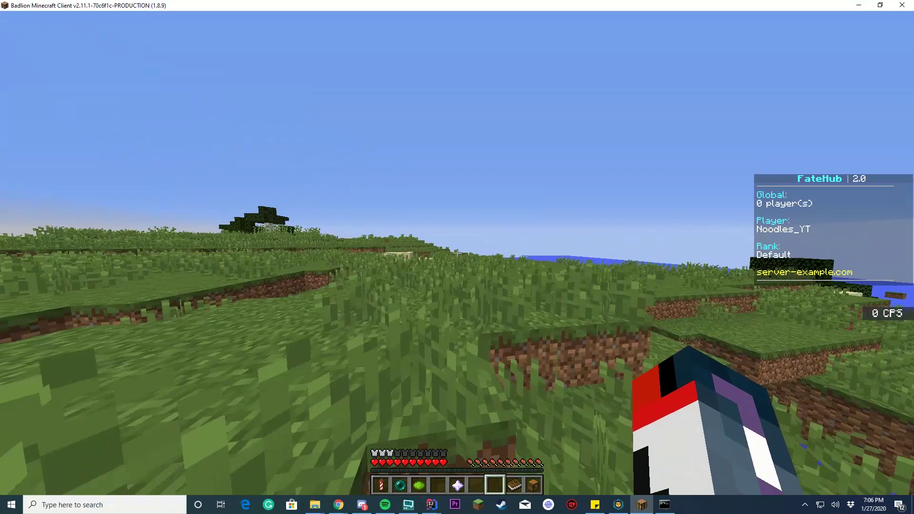